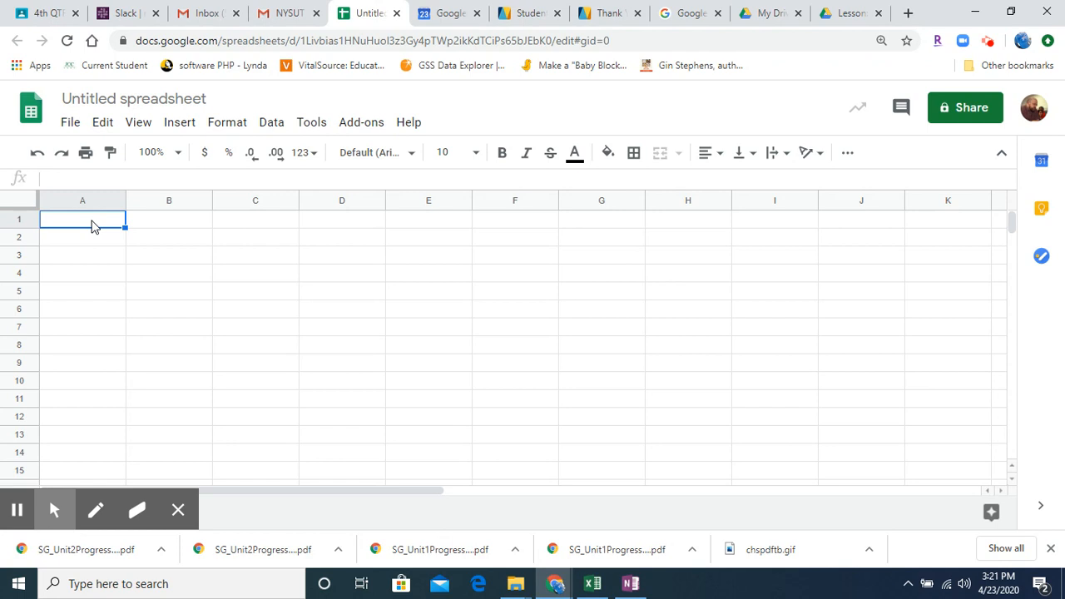
# Step: Review the options for creating a new spreadsheet, find Sheets among the Google apps in Gmail, and return to the untitled spreadsheet
pyautogui.click(77, 131)
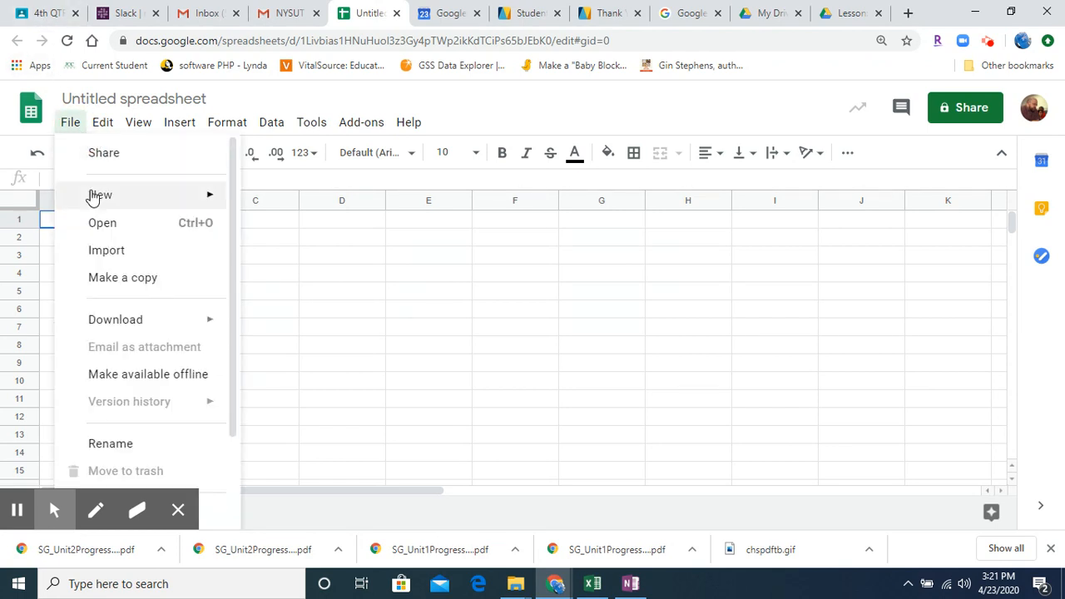
pyautogui.moveTo(94, 196)
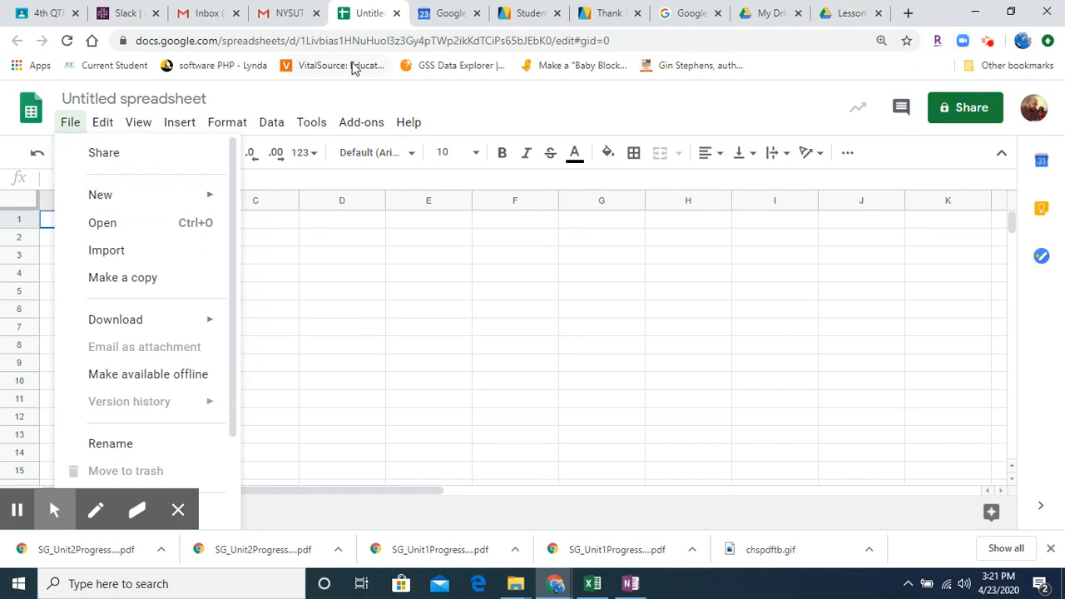
pyautogui.click(204, 13)
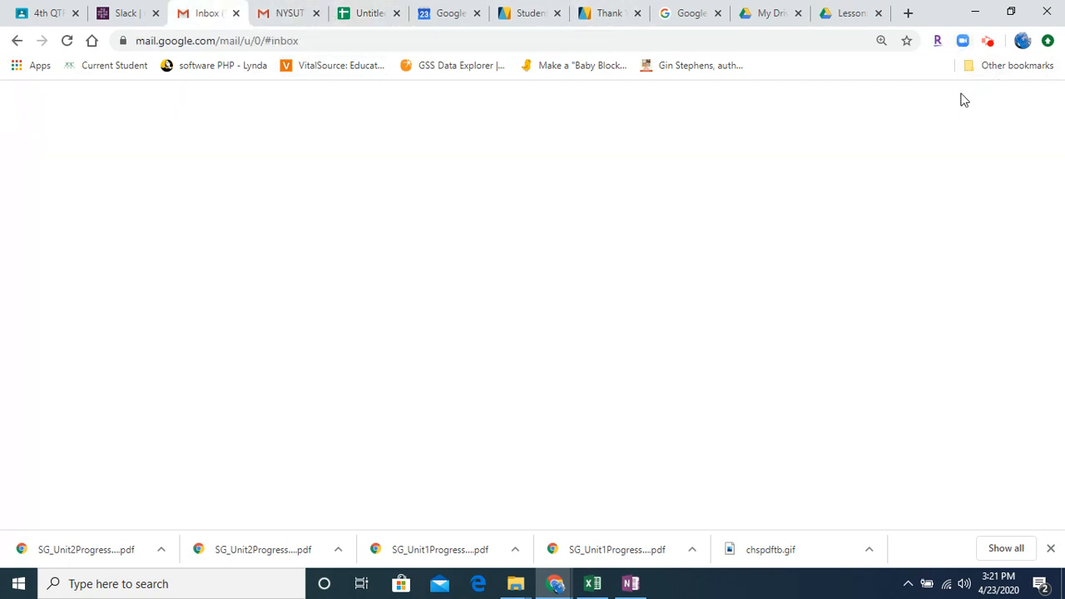
pyautogui.click(995, 108)
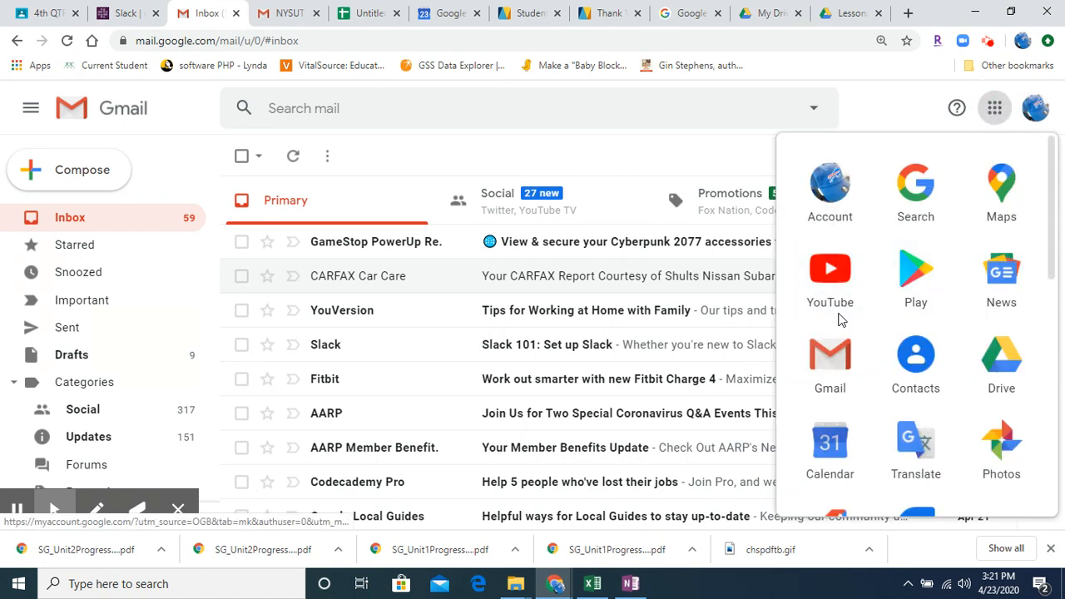
pyautogui.scroll(-3, 842, 315)
pyautogui.scroll(-1, 859, 310)
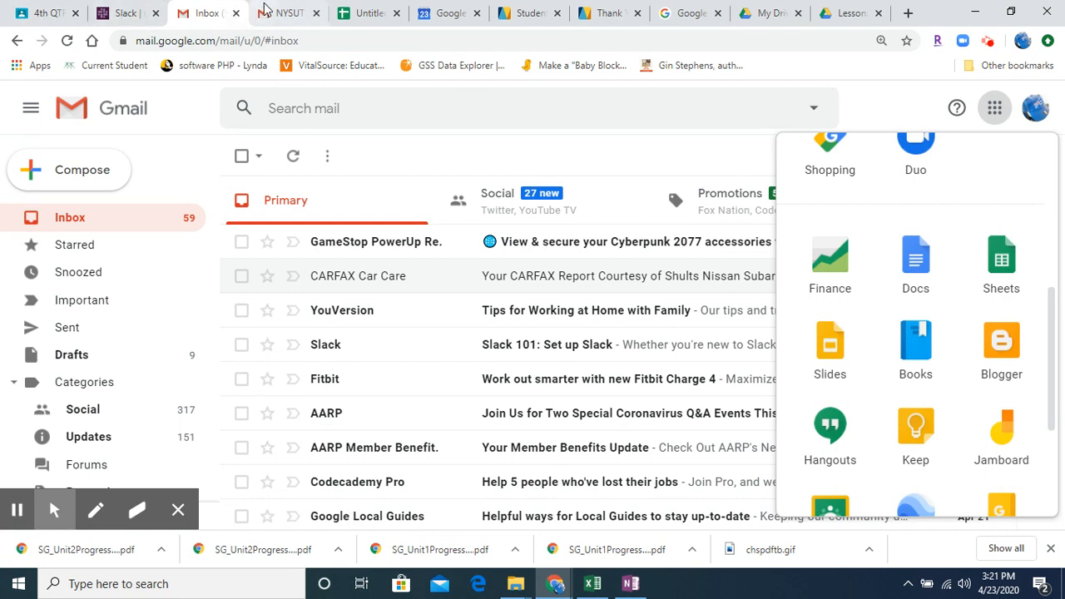
pyautogui.click(359, 12)
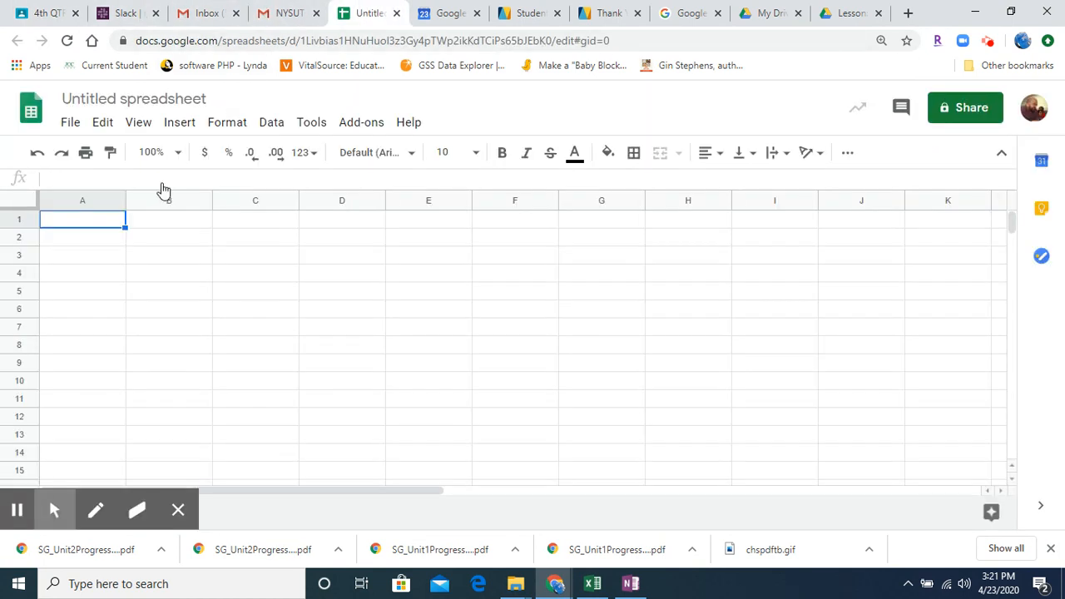
# Step: Rename the spreadsheet as "lesson NovelTea Bookstore"
pyautogui.click(126, 100)
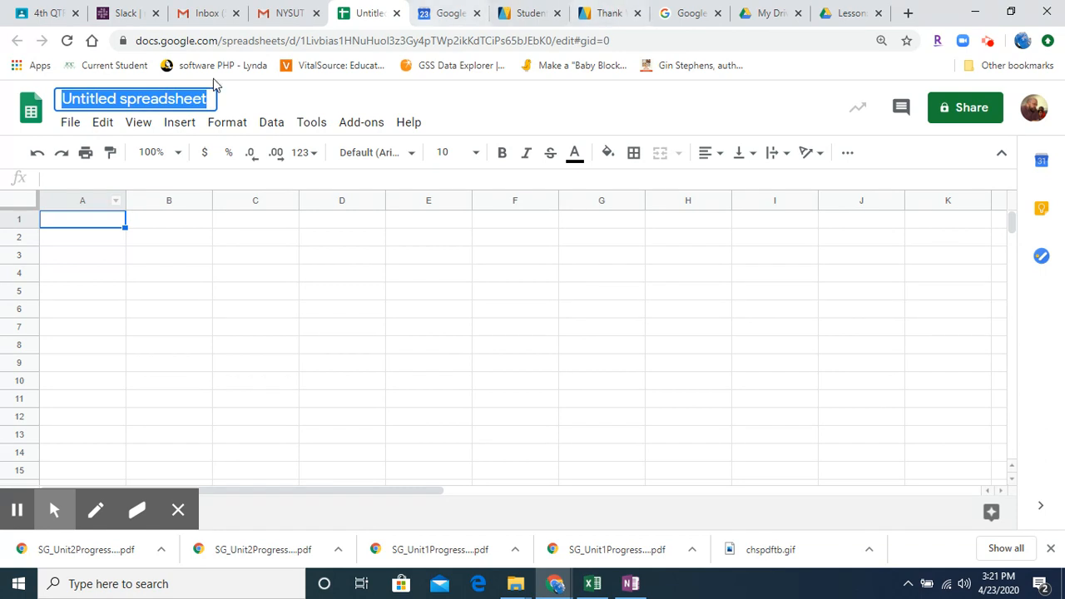
pyautogui.write('less')
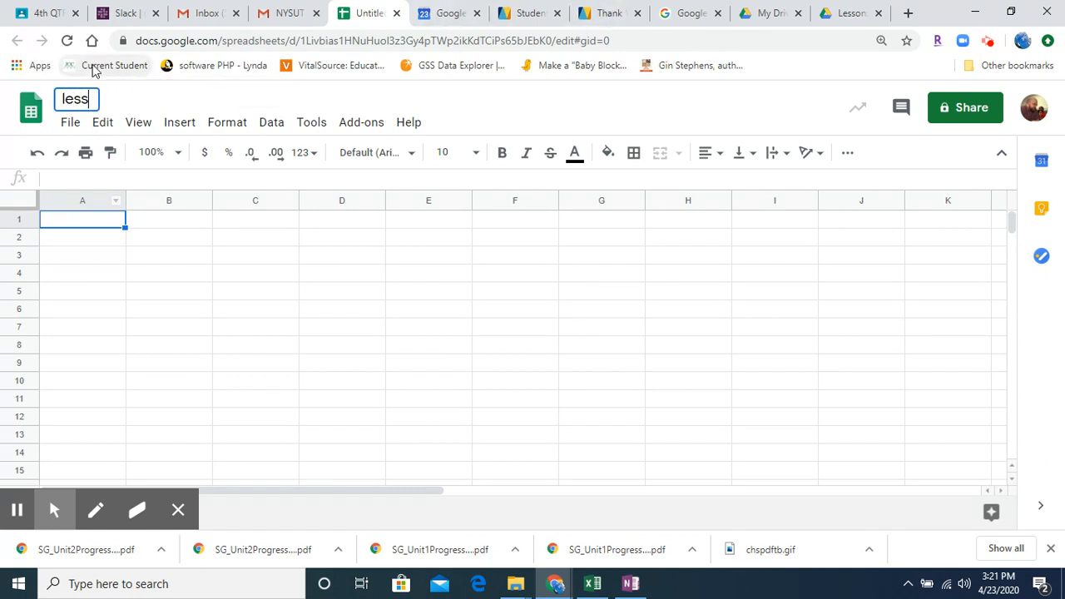
pyautogui.write('on Novel')
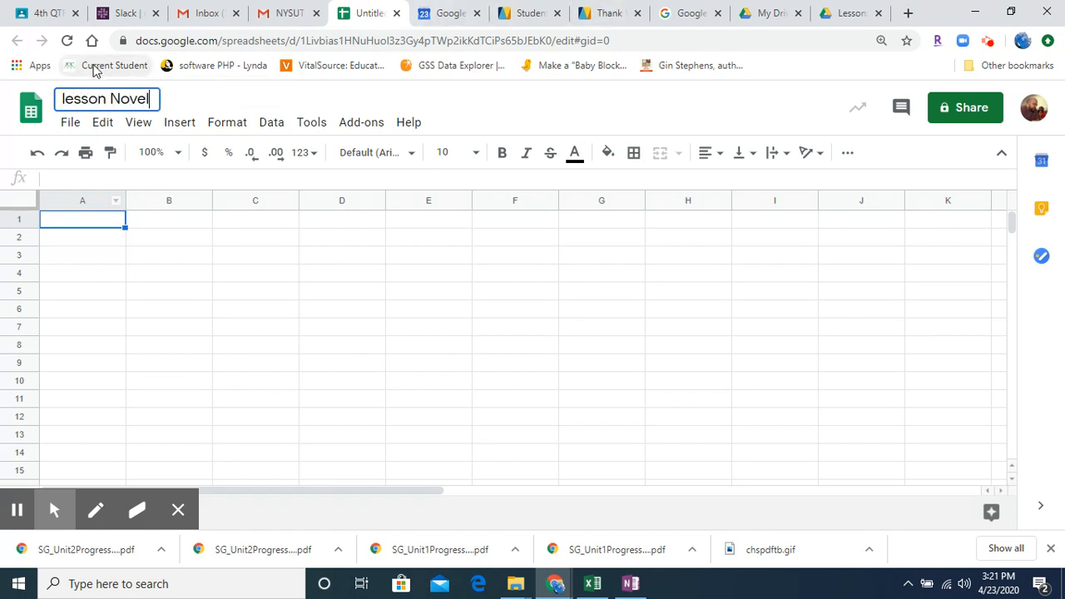
pyautogui.write('Tea Bookstore')
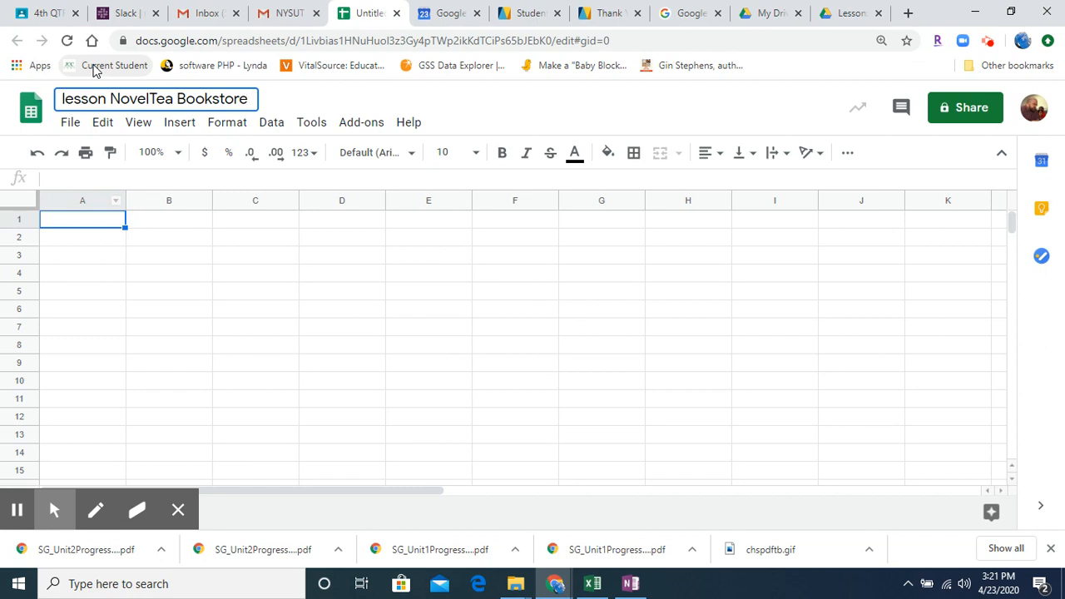
pyautogui.press('Return')
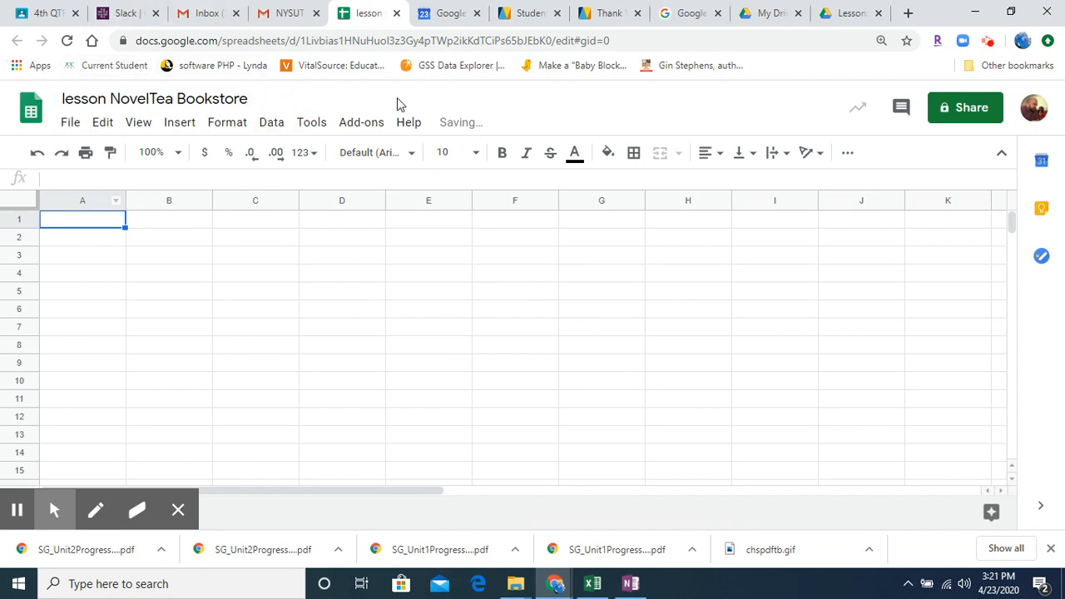
pyautogui.click(168, 222)
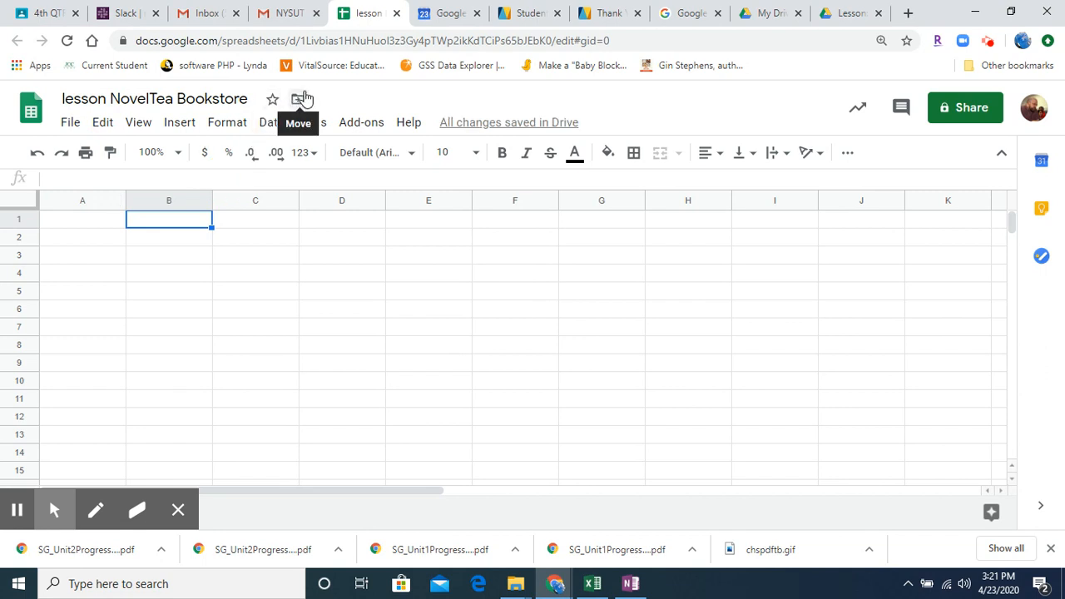
# Step: Browse the subfolders of the Classroom folder in My Drive as possible destinations for the spreadsheet, without moving it
pyautogui.click(298, 101)
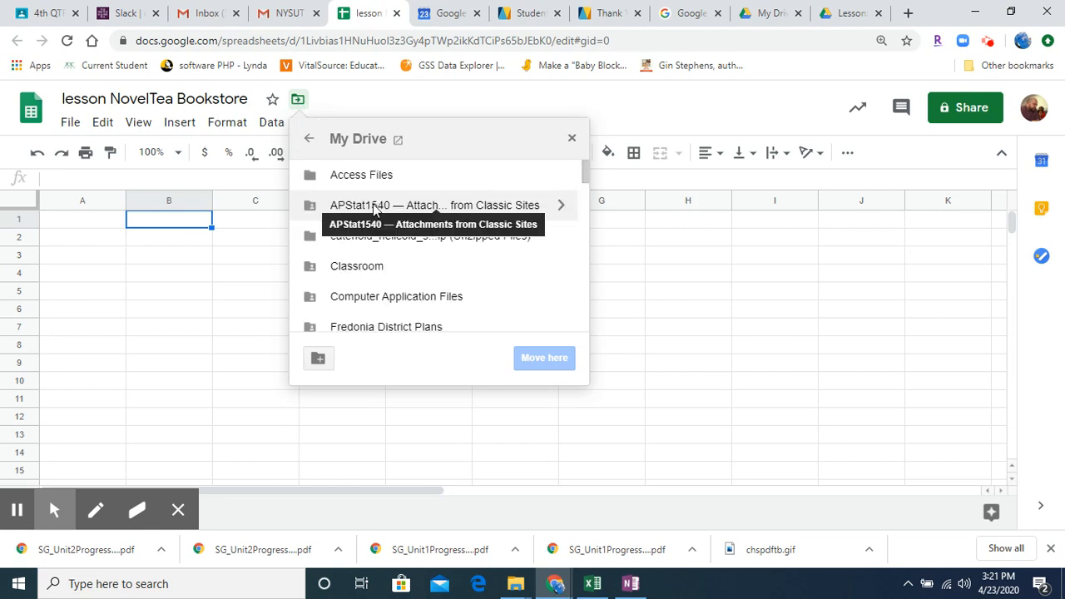
pyautogui.click(372, 267)
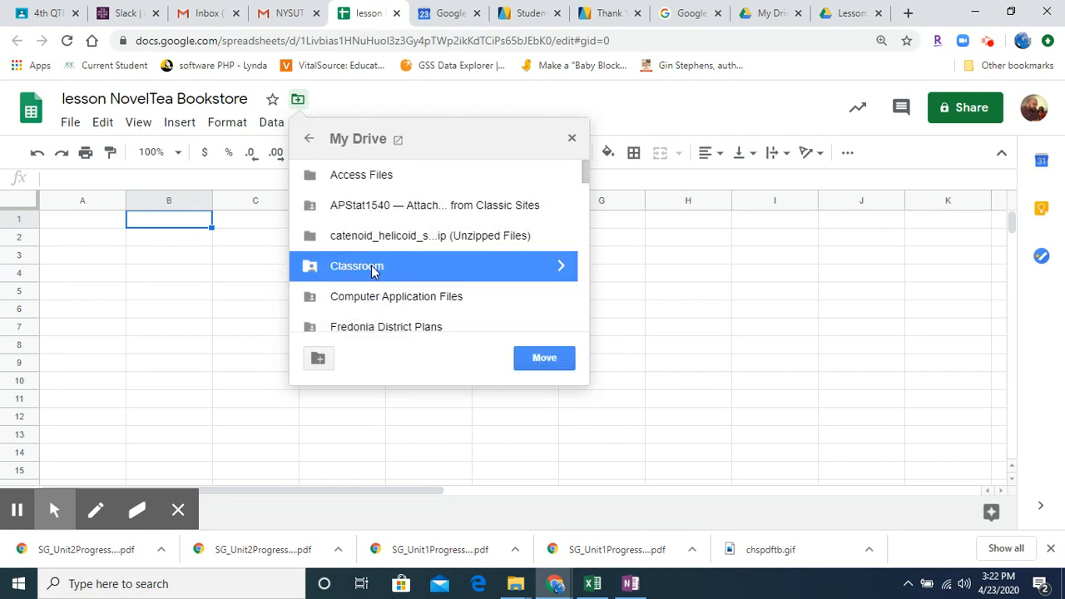
pyautogui.click(560, 267)
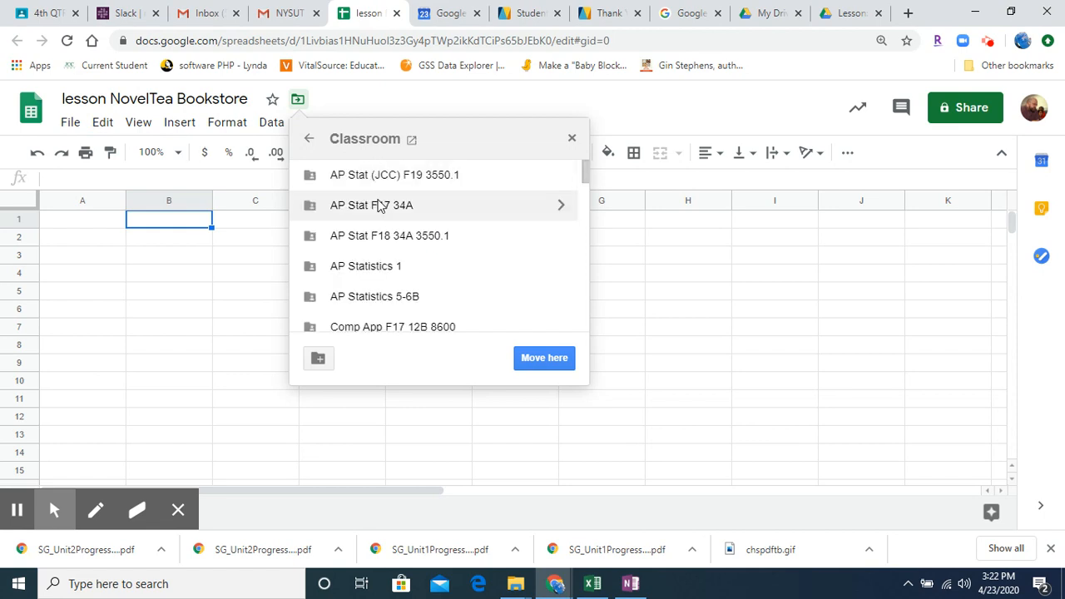
pyautogui.scroll(-1, 409, 268)
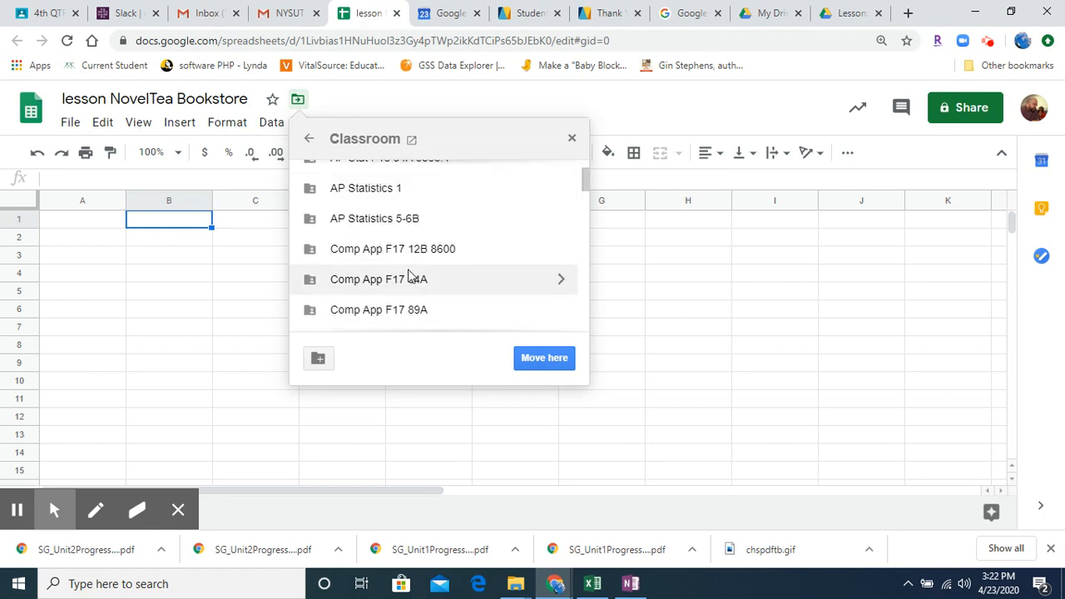
pyautogui.scroll(1, 412, 264)
pyautogui.scroll(-3, 418, 246)
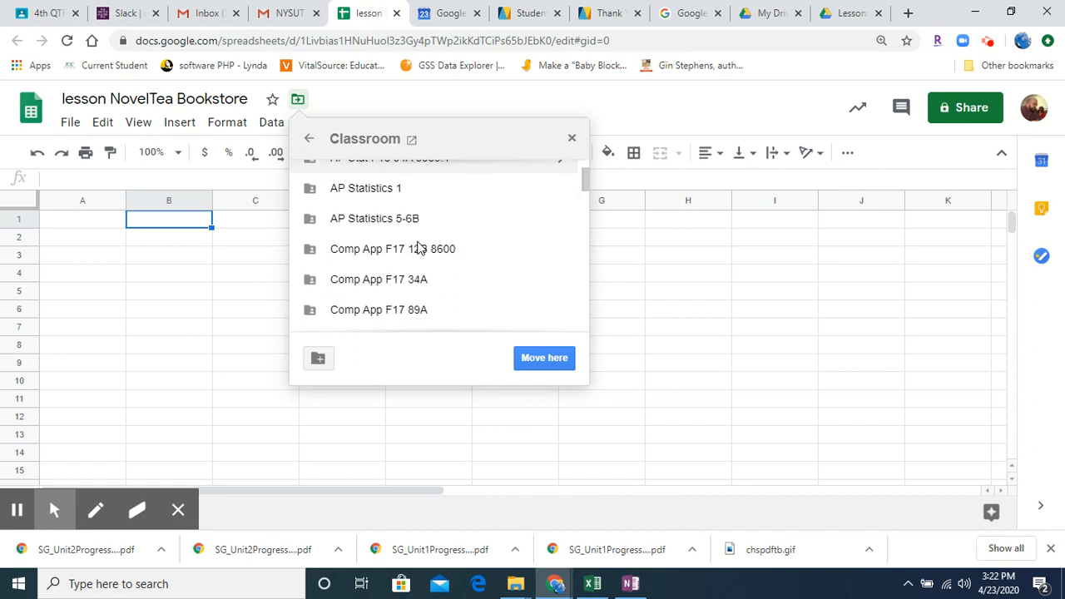
pyautogui.scroll(5, 420, 247)
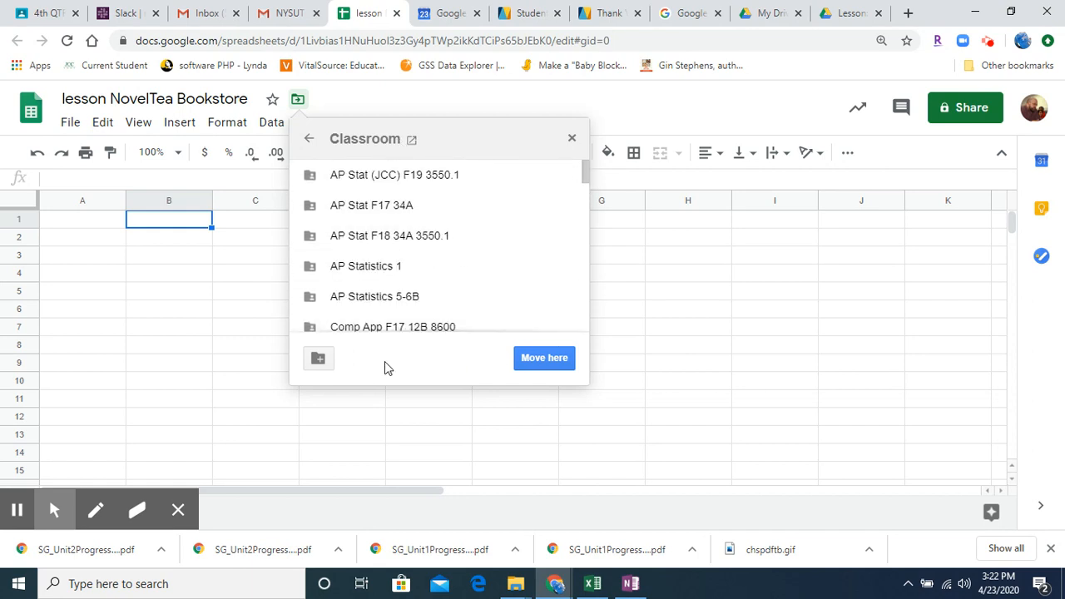
pyautogui.click(572, 138)
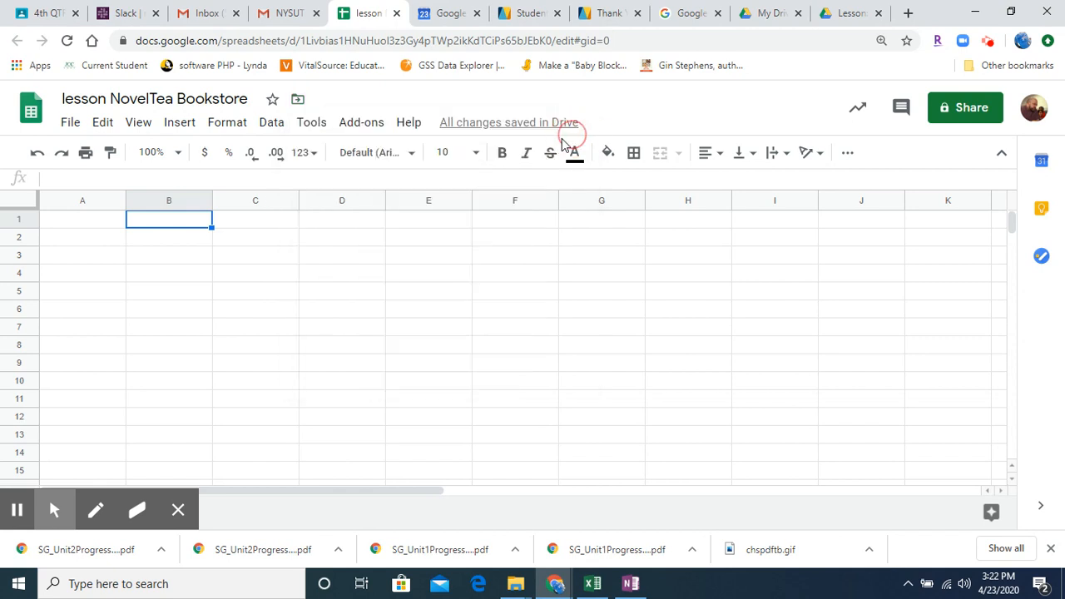
pyautogui.click(94, 225)
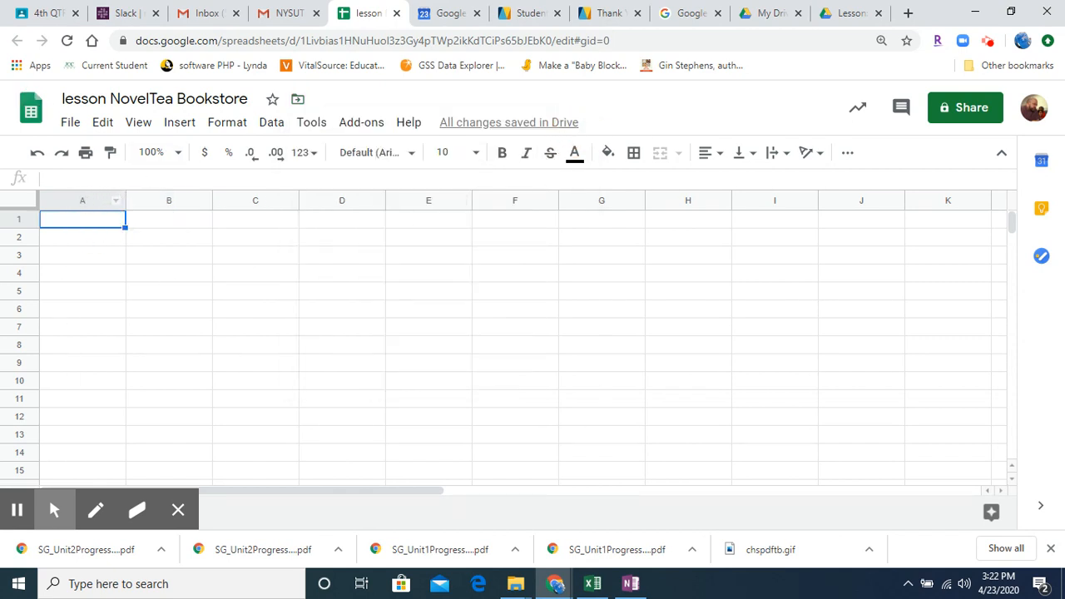
pyautogui.click(57, 509)
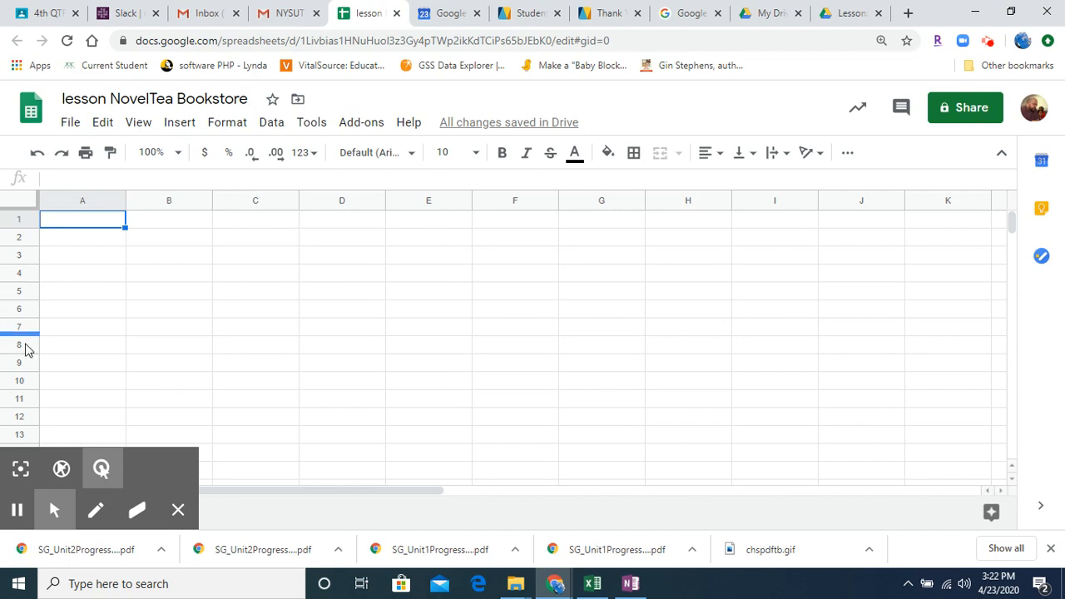
pyautogui.click(187, 218)
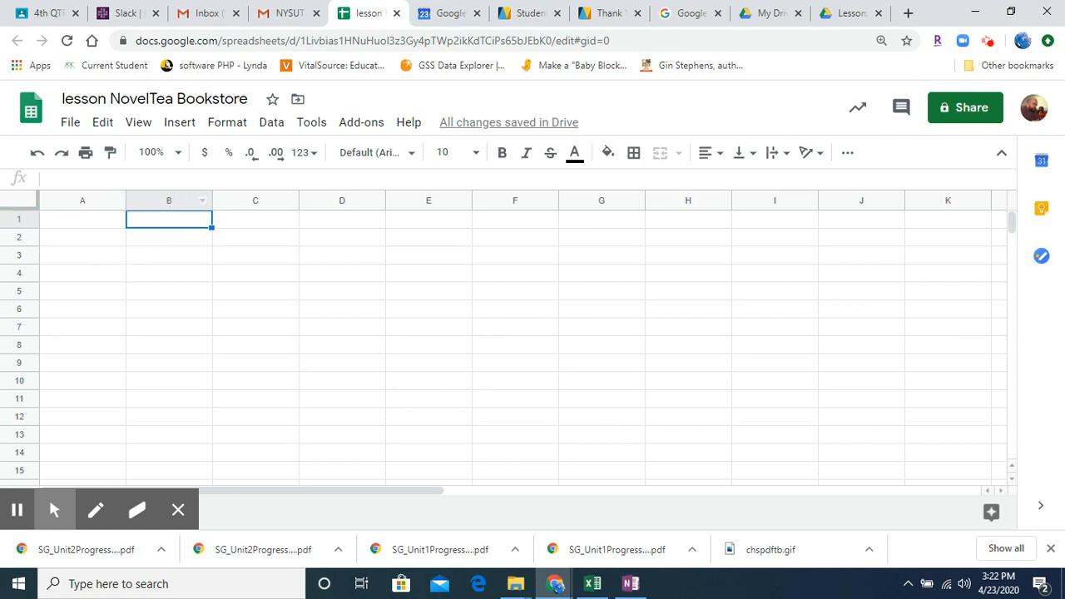
pyautogui.click(382, 309)
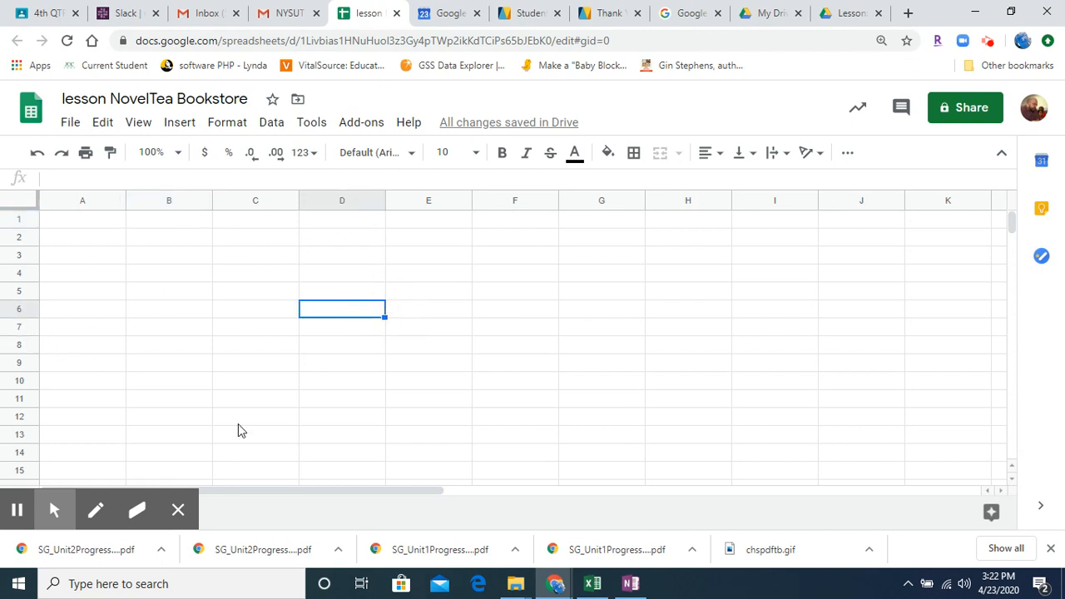
# Step: Enter a first name in A1, 125 in A2, TRUE in A3 and FALSE in A4
pyautogui.click(108, 220)
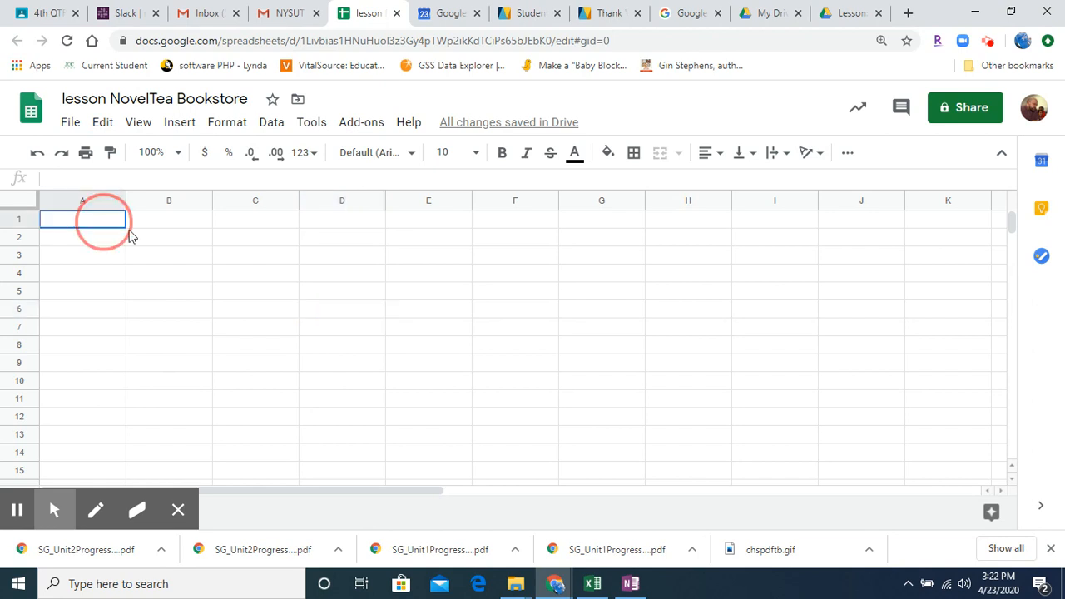
pyautogui.write('andrew')
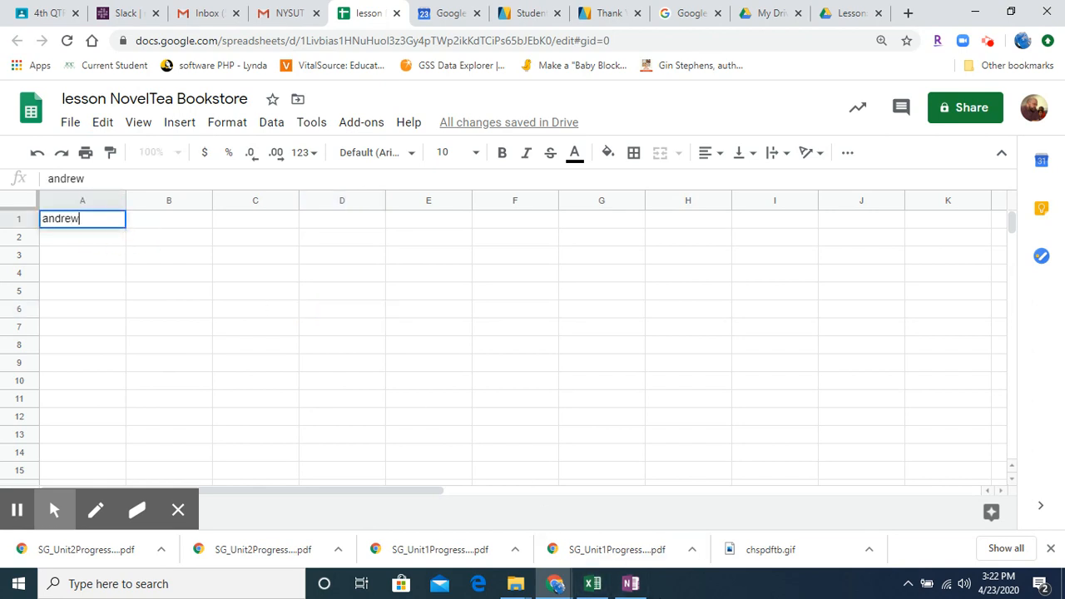
pyautogui.press('Return')
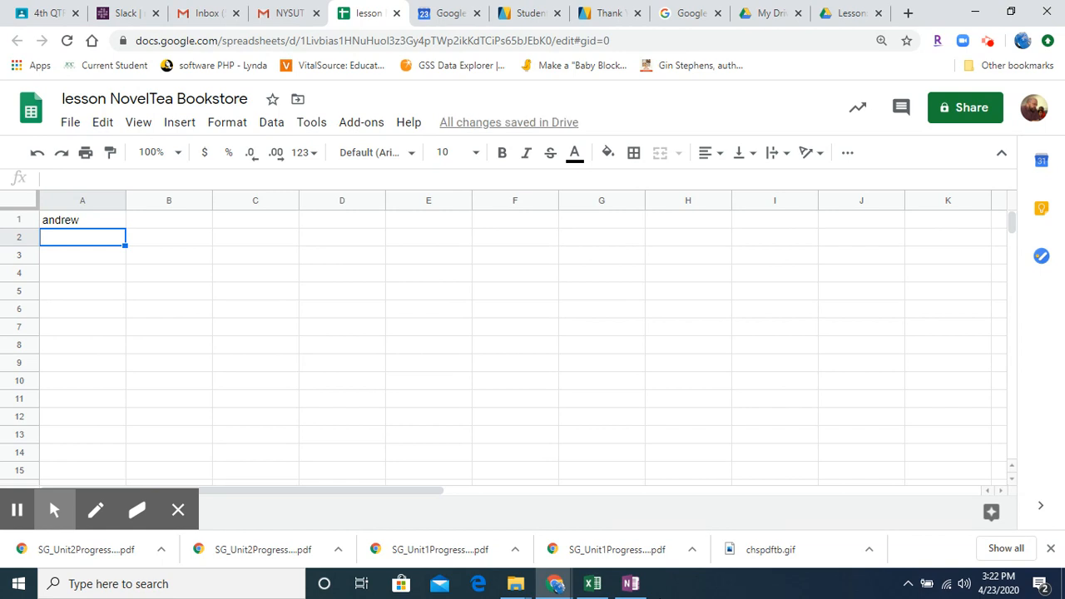
pyautogui.write('125')
pyautogui.press('Return')
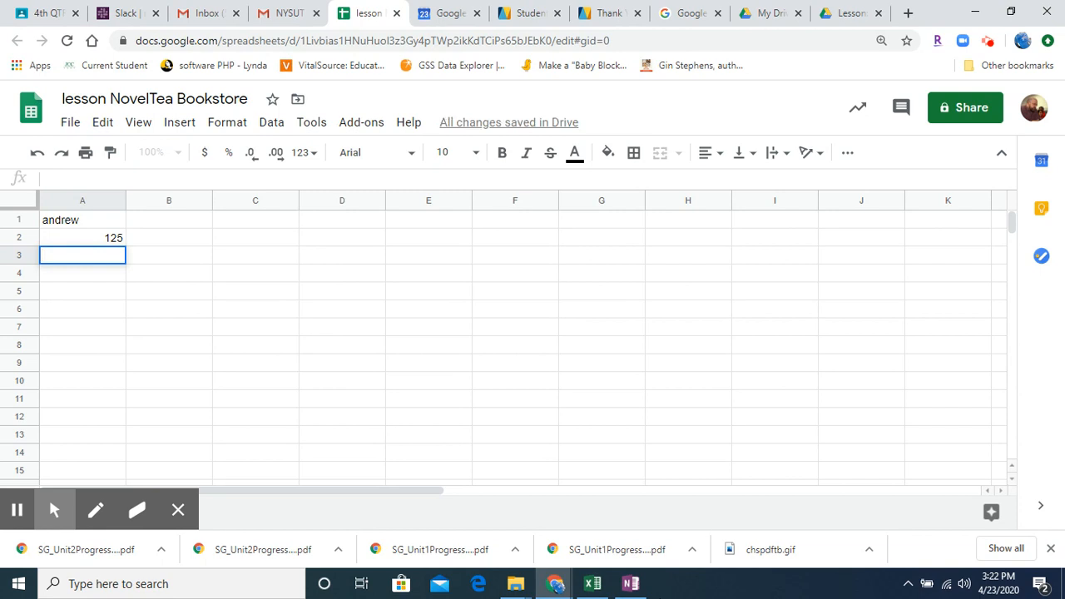
pyautogui.press('Return')
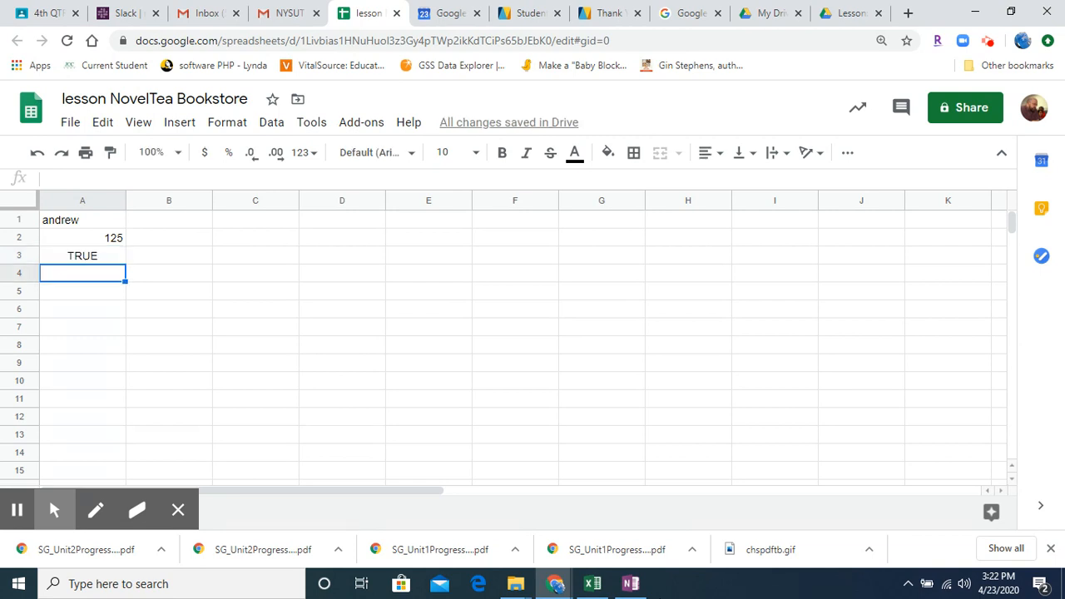
pyautogui.write('false')
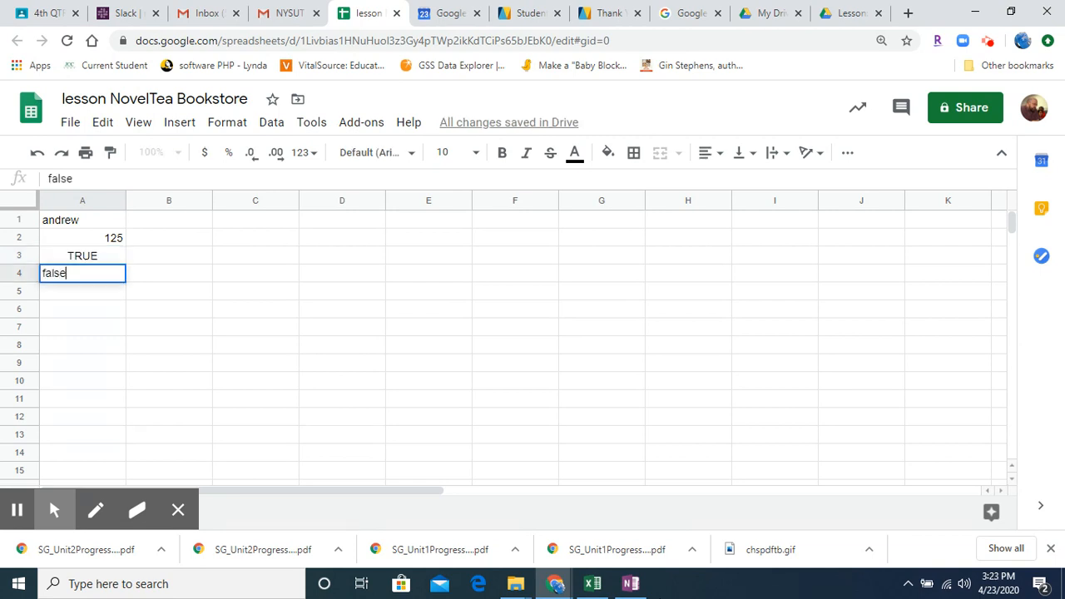
pyautogui.press('Return')
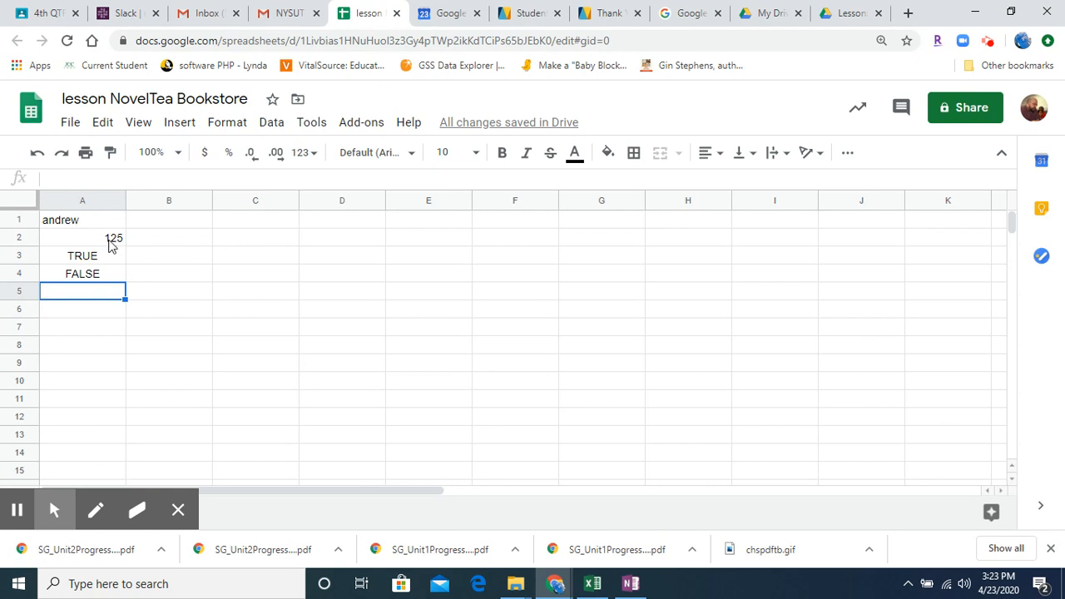
# Step: Enter a full date in month/day/year form in cell A6 and widen column A
pyautogui.click(83, 310)
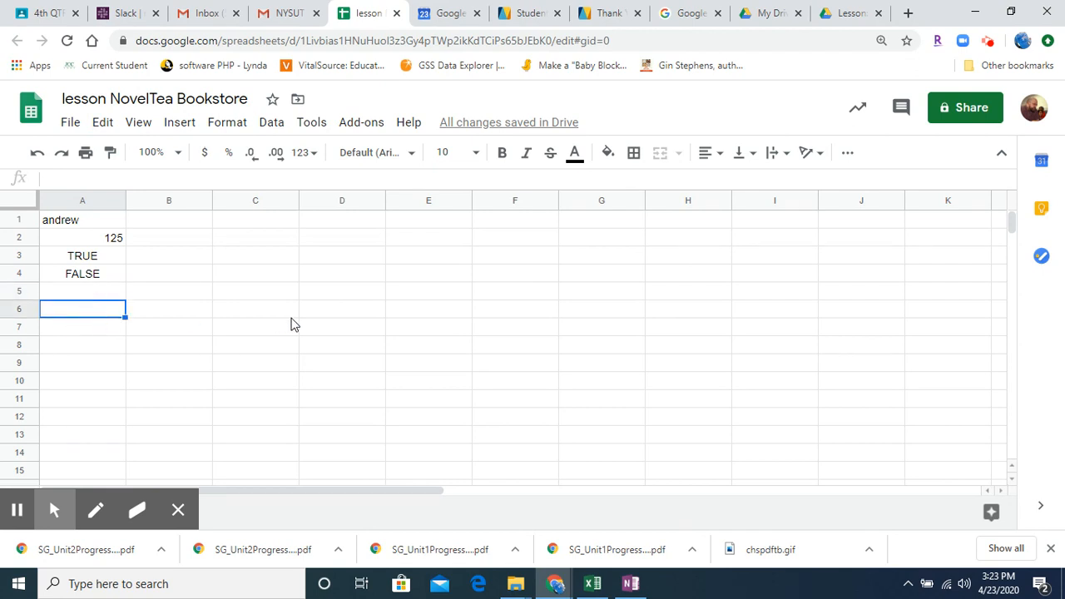
pyautogui.write('12/26')
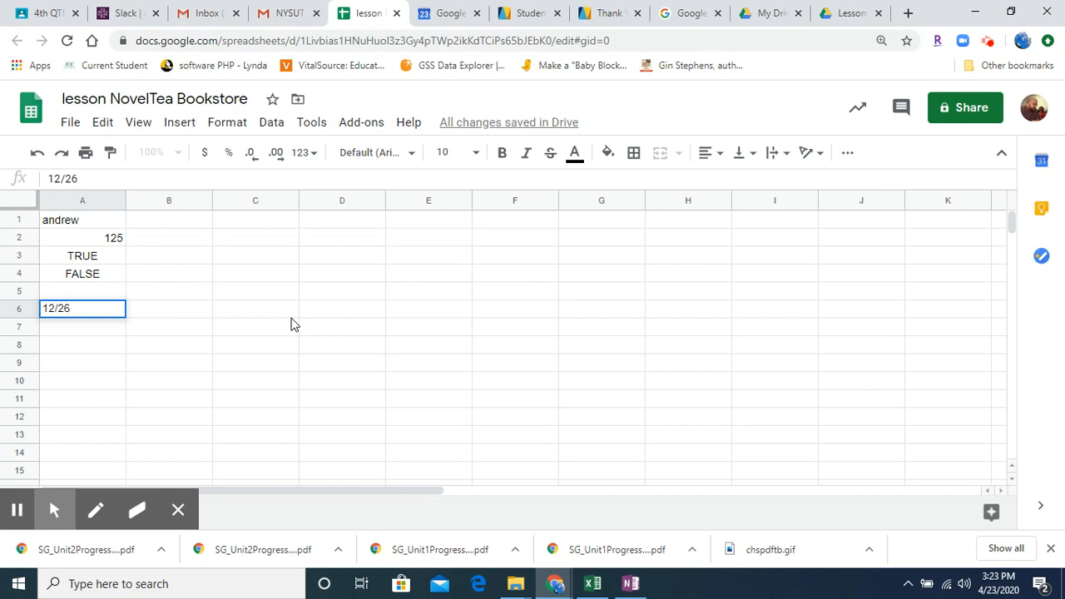
pyautogui.write('/1967')
pyautogui.press('Return')
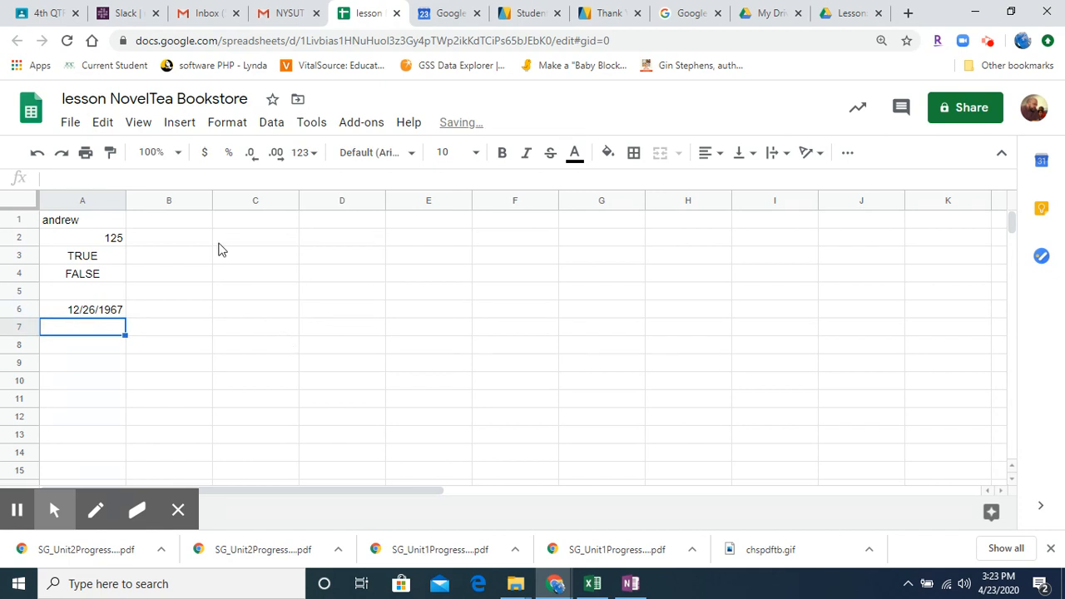
pyautogui.moveTo(123, 200); pyautogui.dragTo(198, 201)
# Step: Apply the Number format to the date in cell A6
pyautogui.click(166, 316)
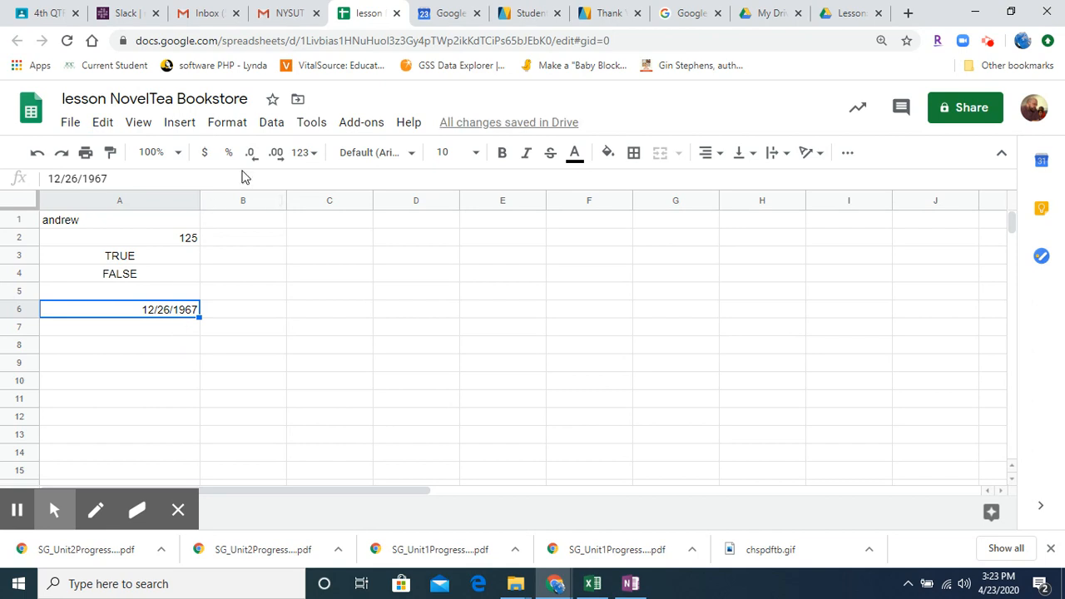
pyautogui.click(303, 155)
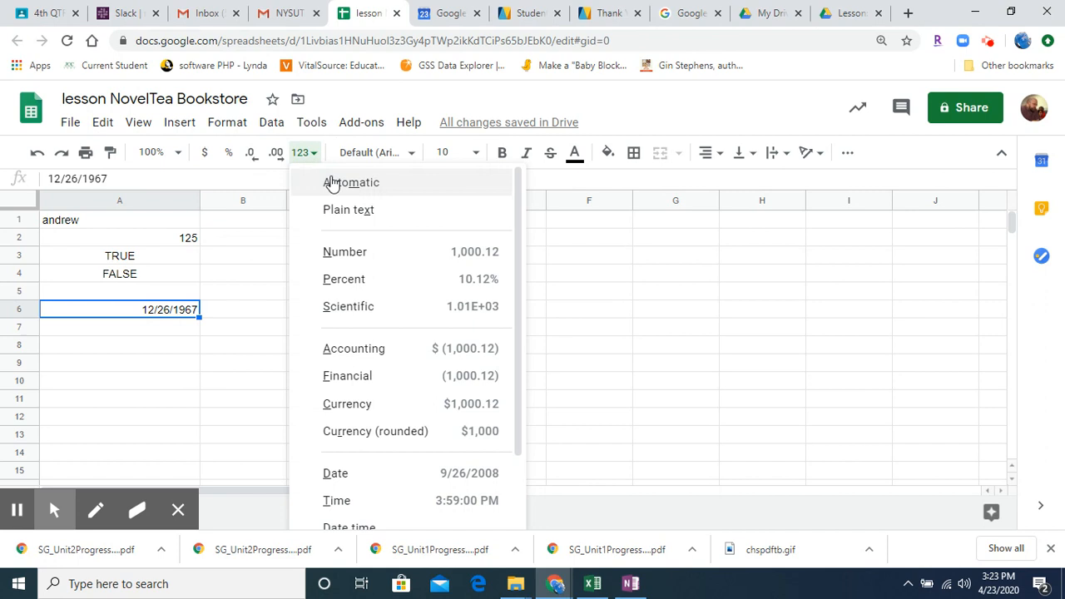
pyautogui.click(357, 250)
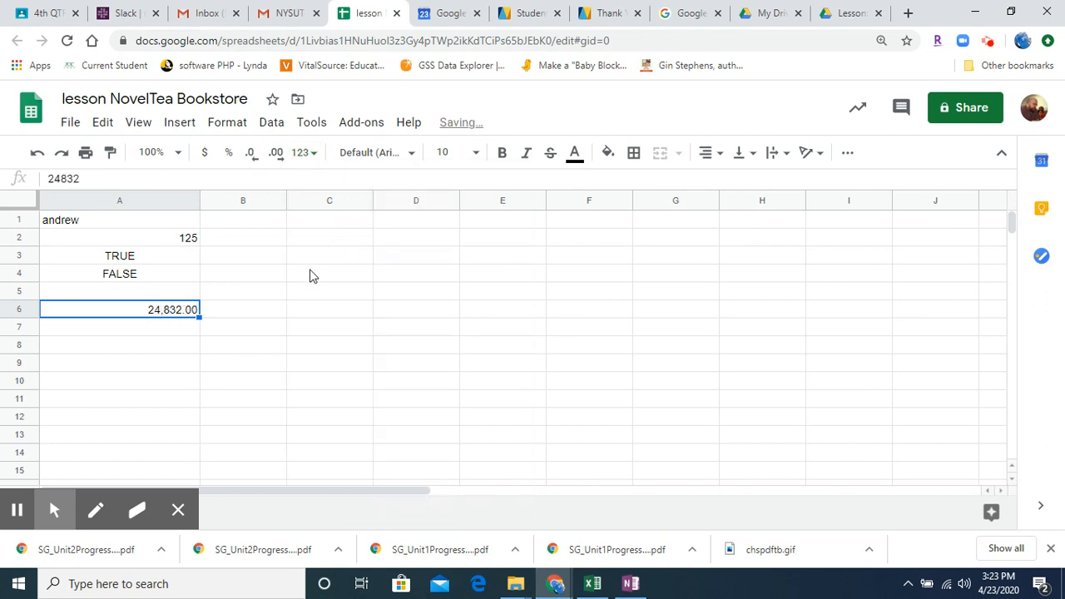
# Step: Enter the date 4/23/2020 in cell A7
pyautogui.click(166, 332)
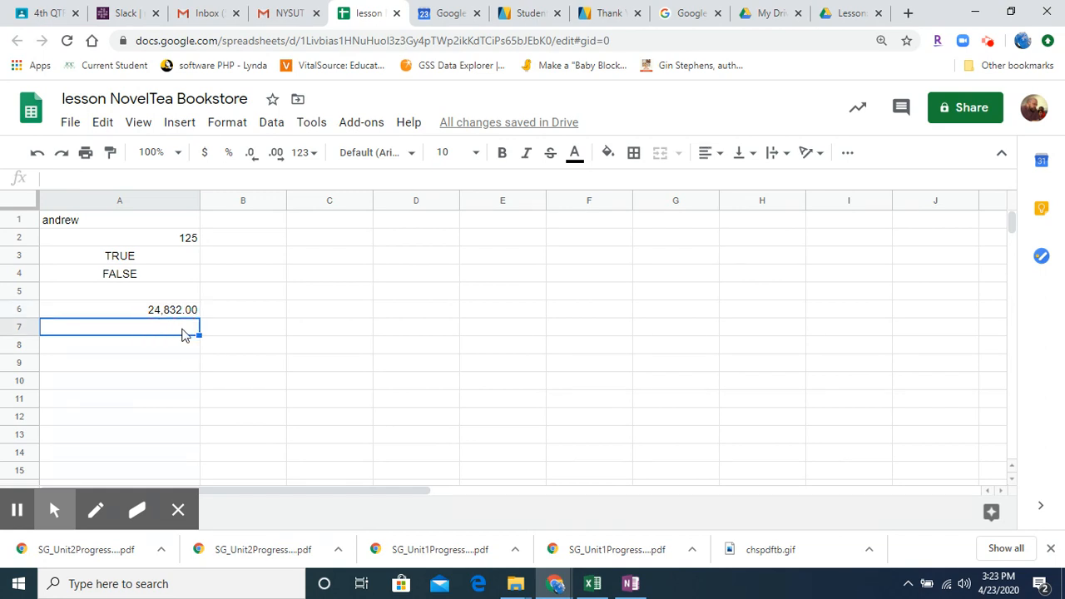
pyautogui.write('4/23')
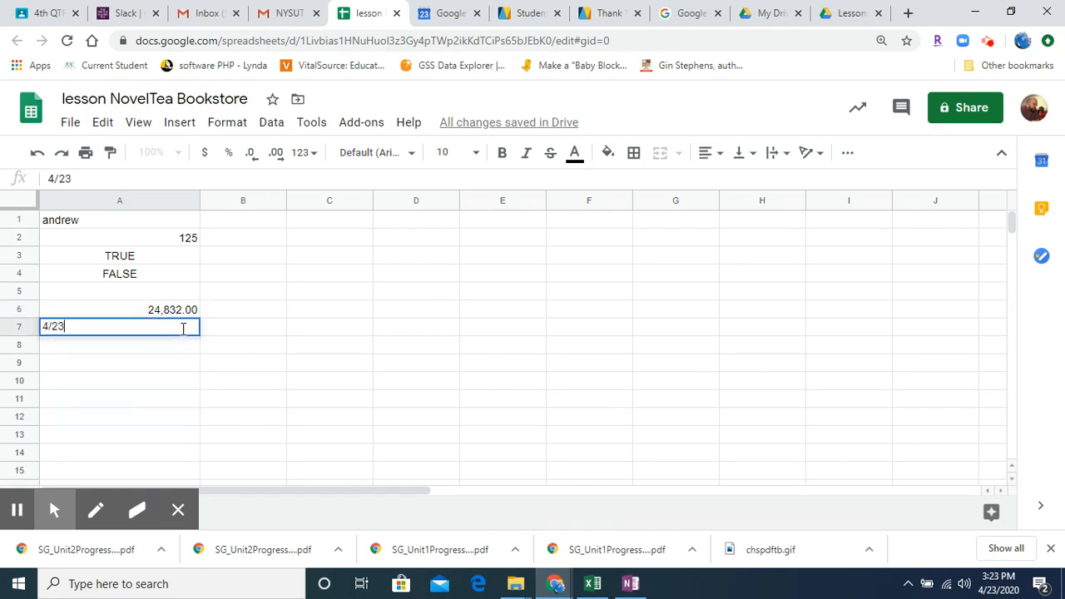
pyautogui.write('/2020')
pyautogui.press('Return')
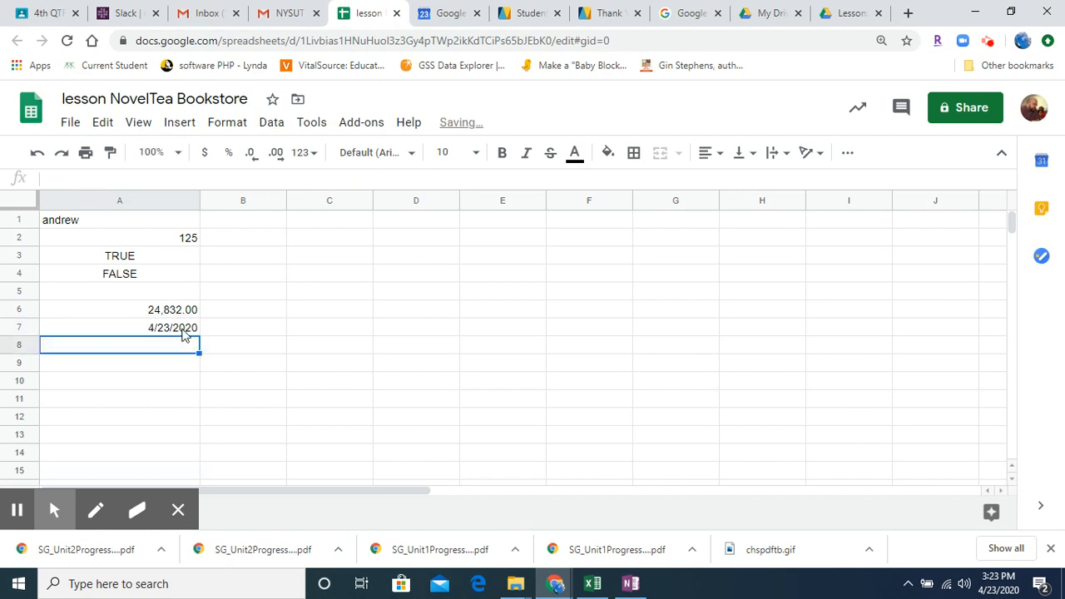
# Step: Apply the Number format to the date in cell A7
pyautogui.click(181, 330)
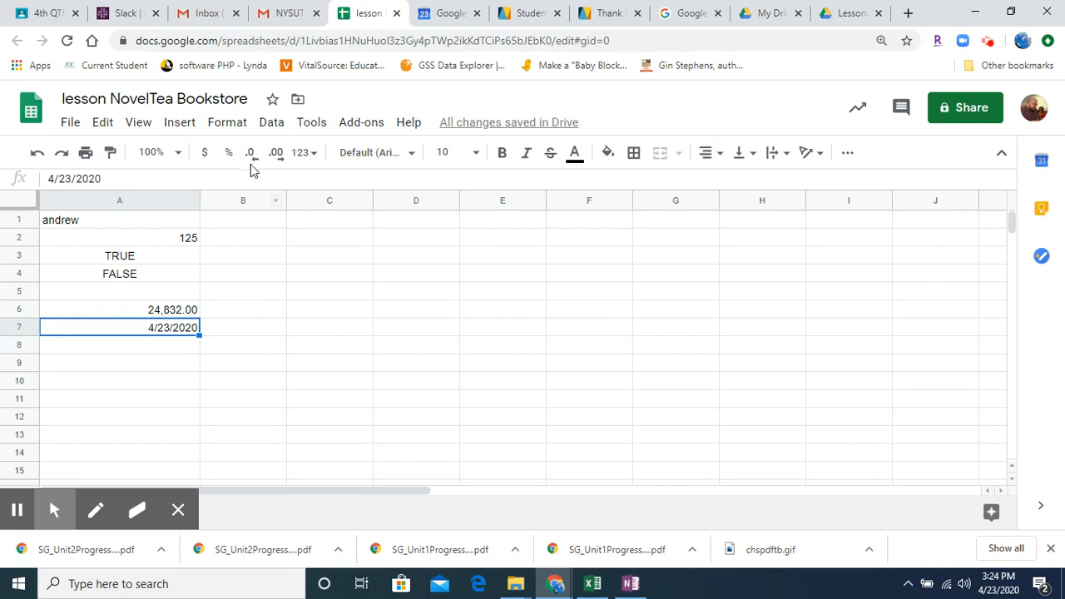
pyautogui.click(306, 153)
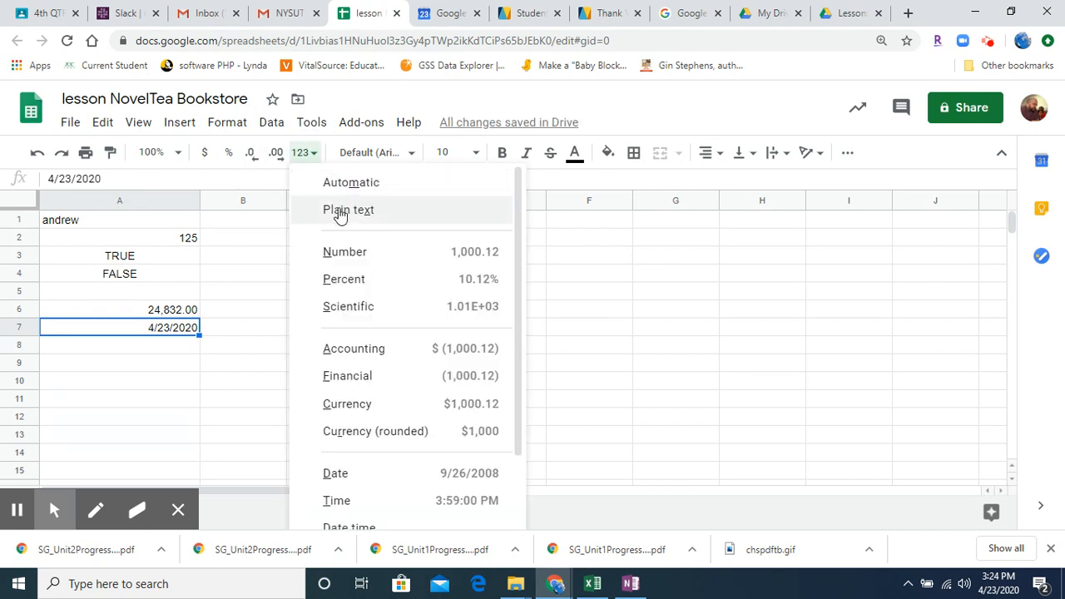
pyautogui.click(329, 263)
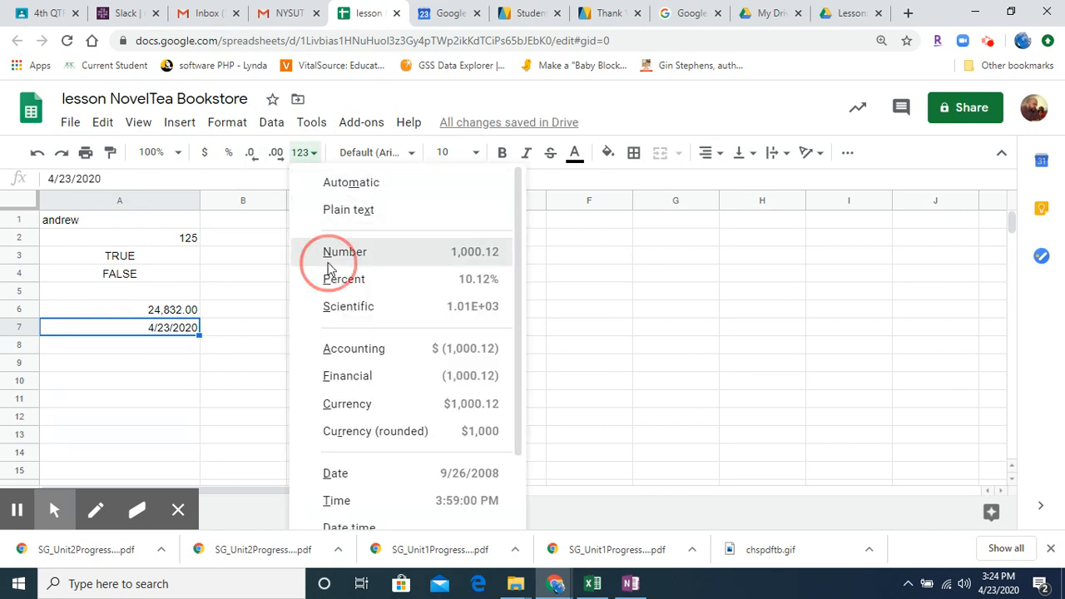
# Step: Enter the formula =A7-A6 in cell A8 to calculate the number of days between the two dates
pyautogui.click(131, 345)
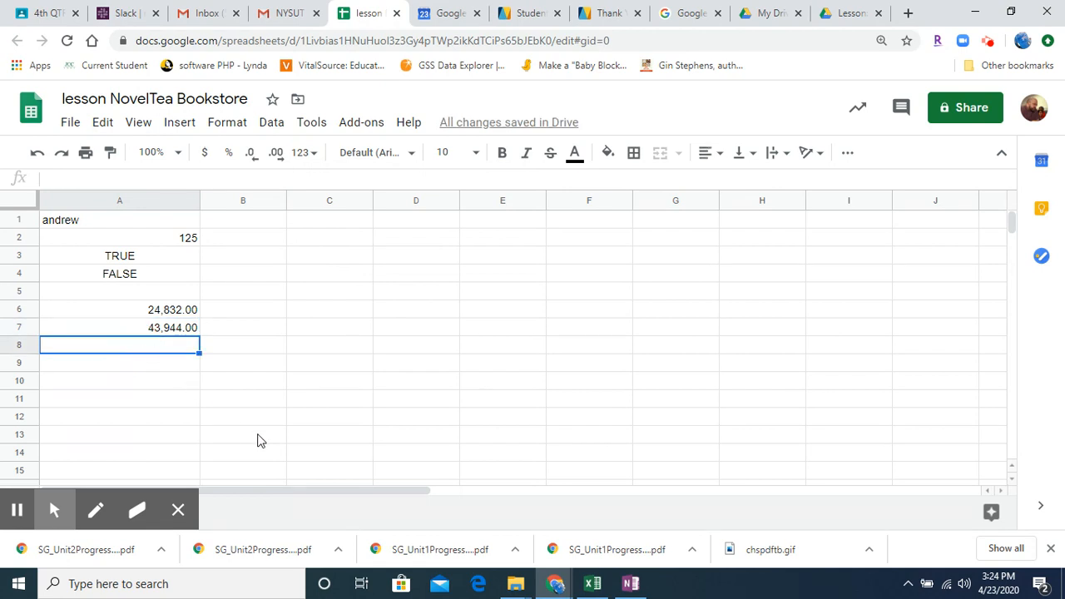
pyautogui.write('=')
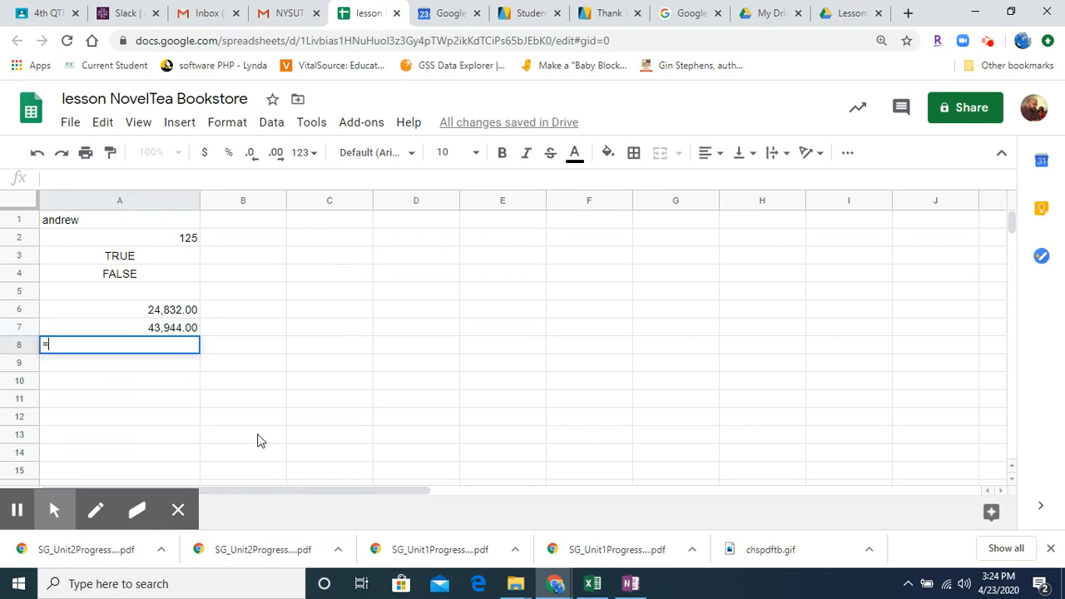
pyautogui.press('Up')
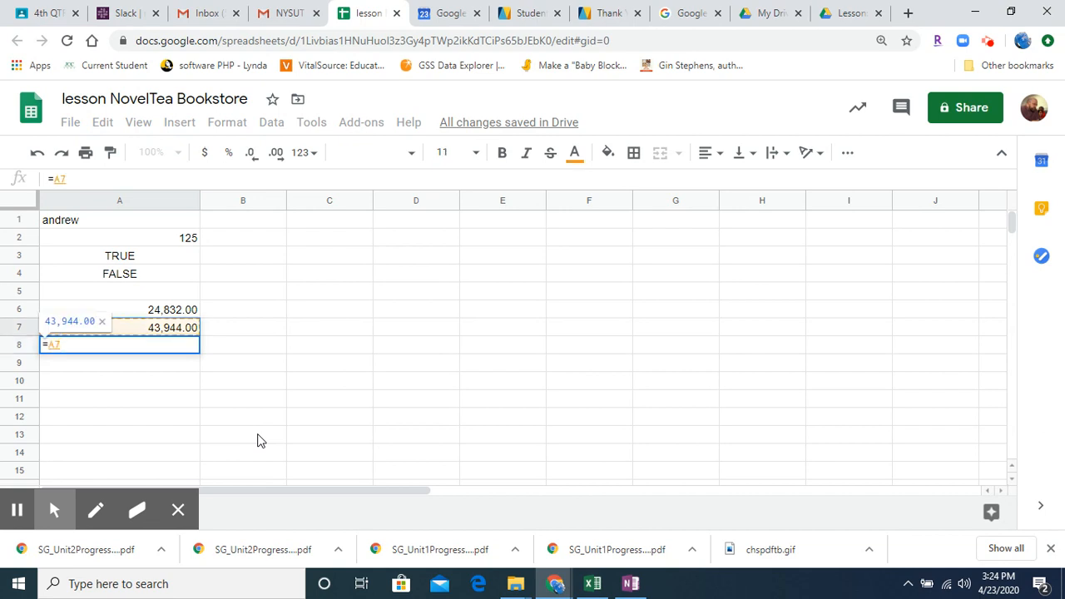
pyautogui.write('-')
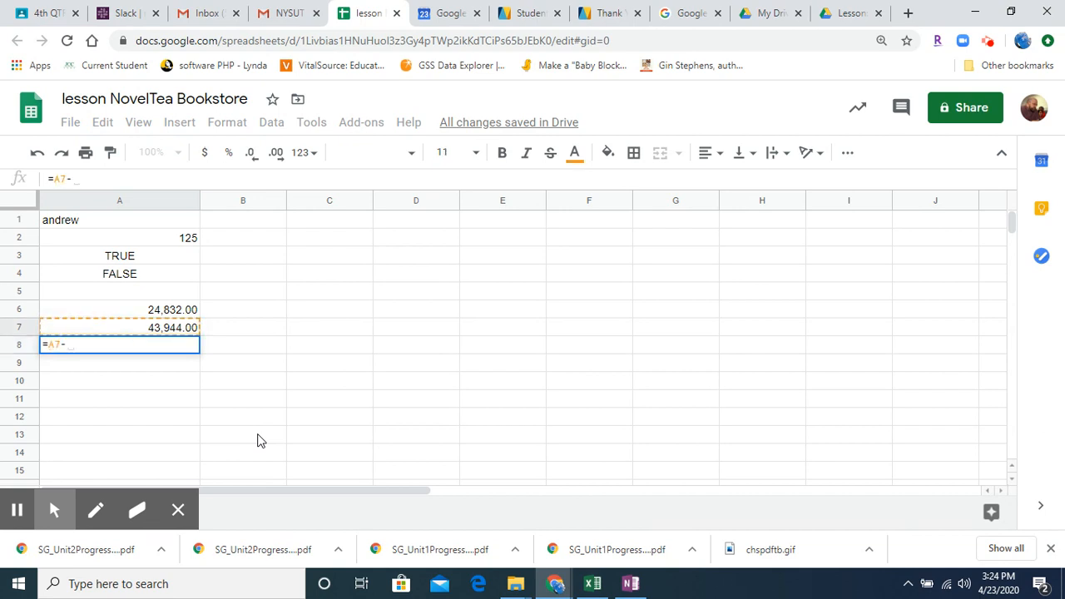
pyautogui.press('Up')
pyautogui.press('Up')
pyautogui.press('Return')
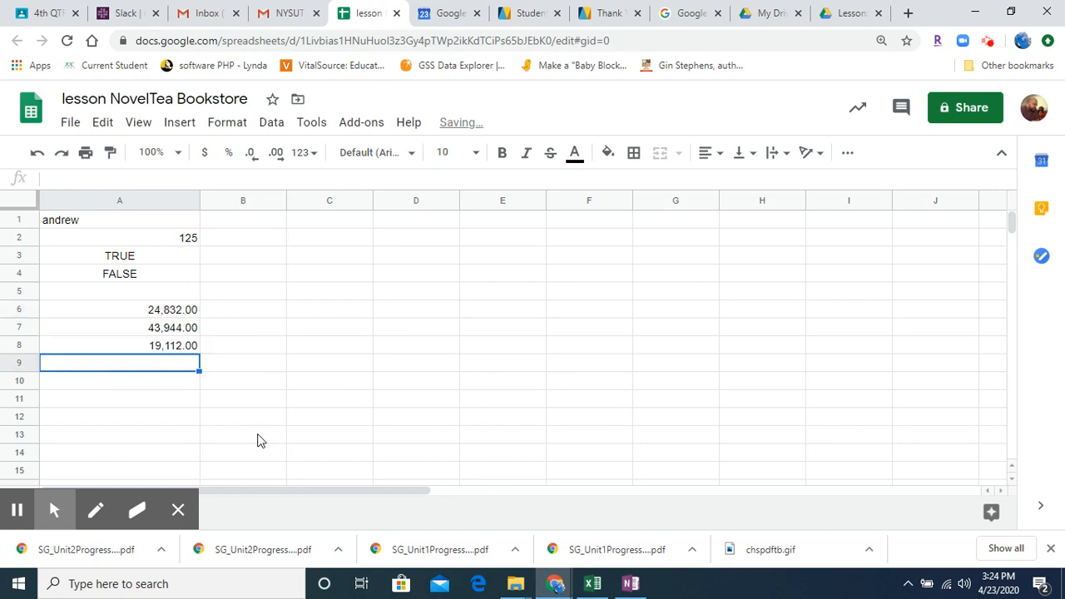
pyautogui.click(175, 350)
pyautogui.click(185, 362)
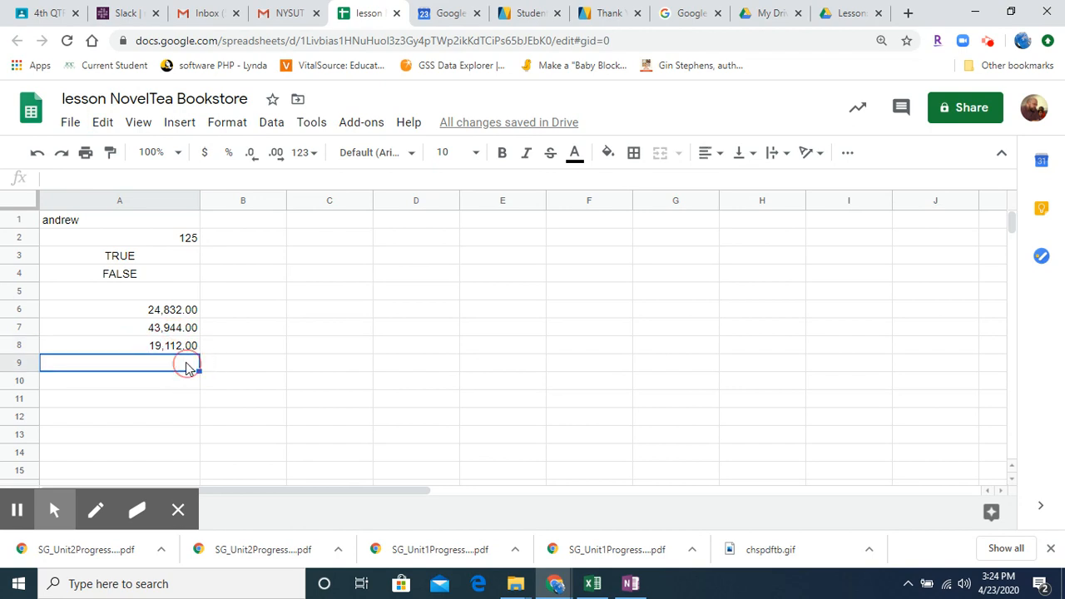
# Step: Apply the Date format to cells A6 and A7 and check the difference formula in A8
pyautogui.click(170, 310)
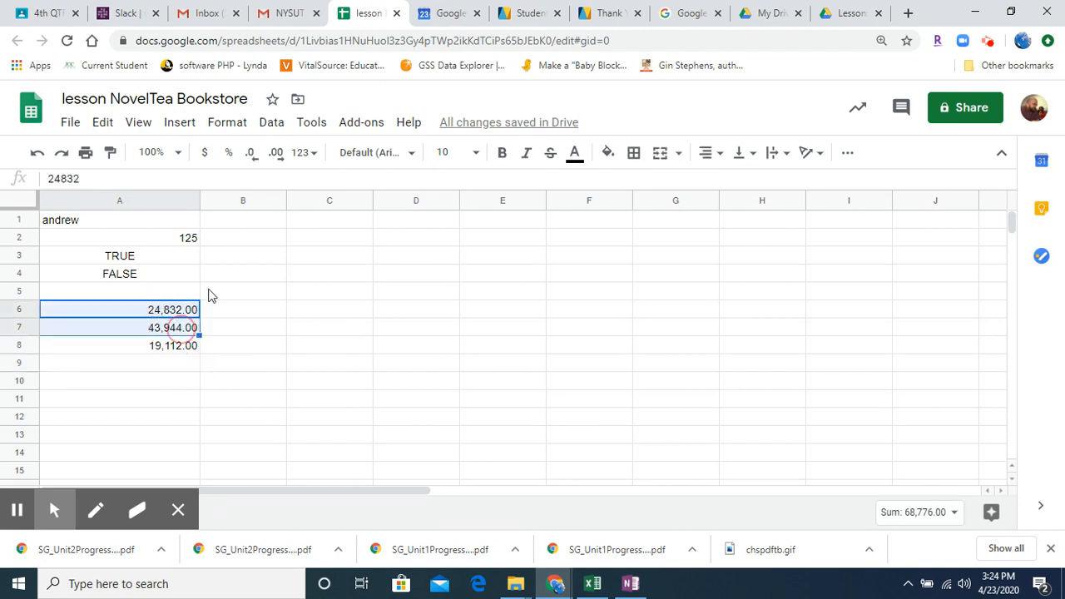
pyautogui.click(313, 156)
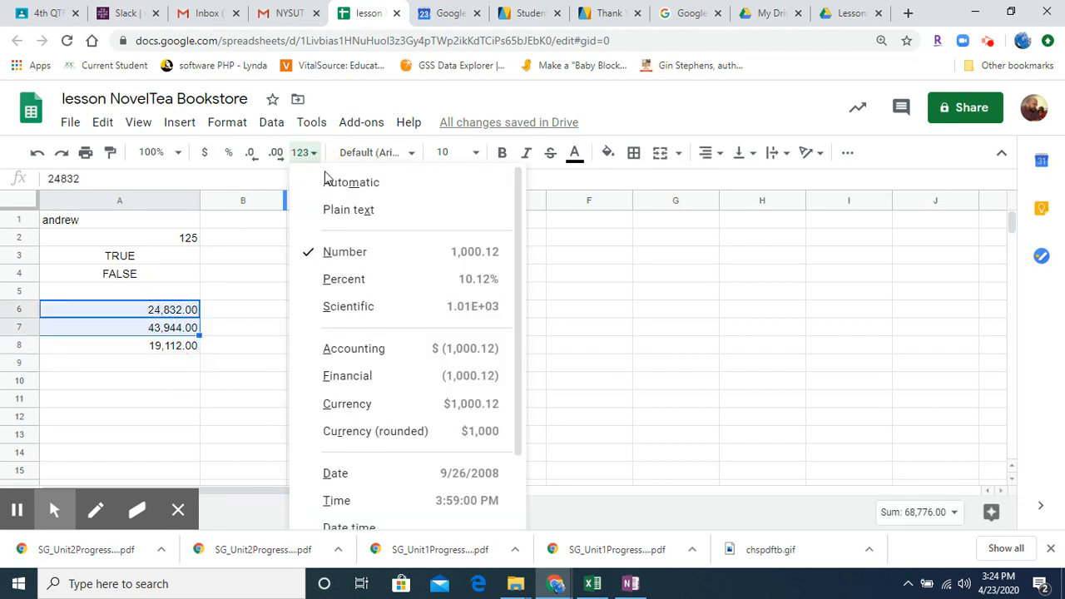
pyautogui.scroll(-3, 345, 304)
pyautogui.click(339, 333)
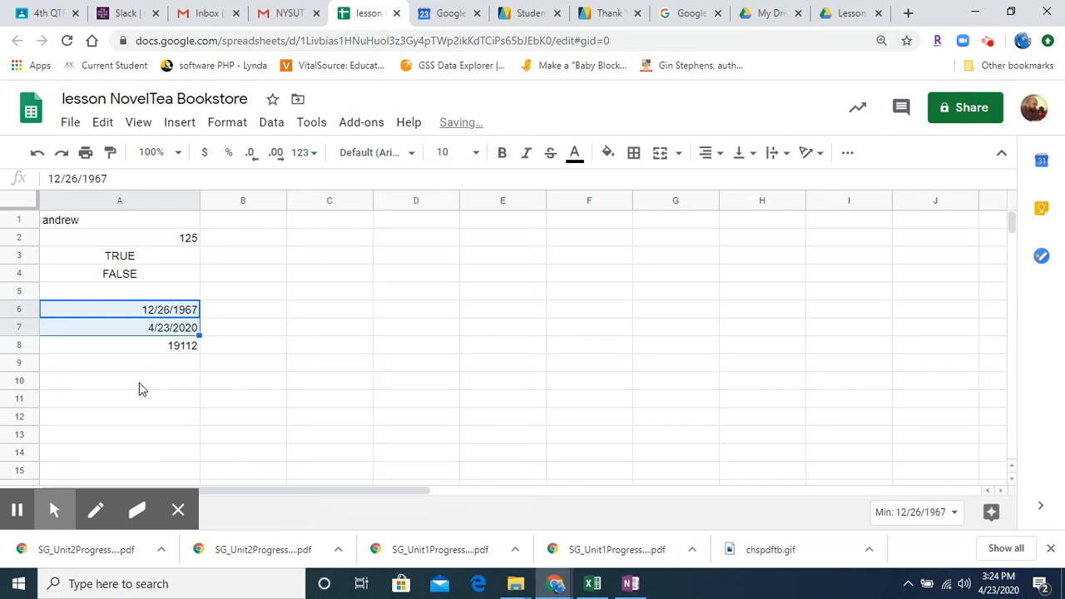
pyautogui.click(166, 371)
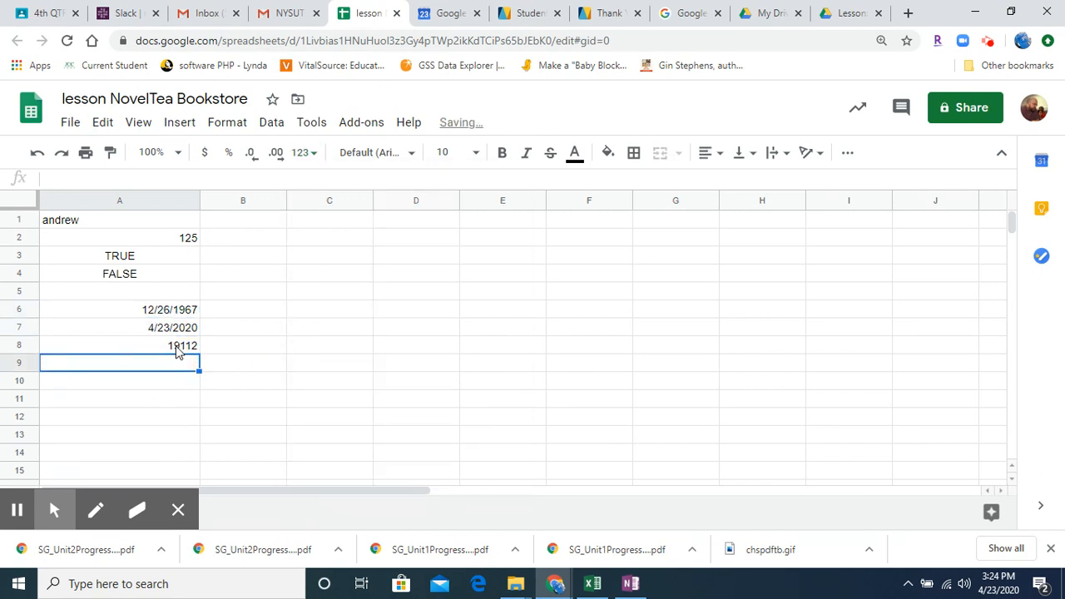
pyautogui.click(178, 348)
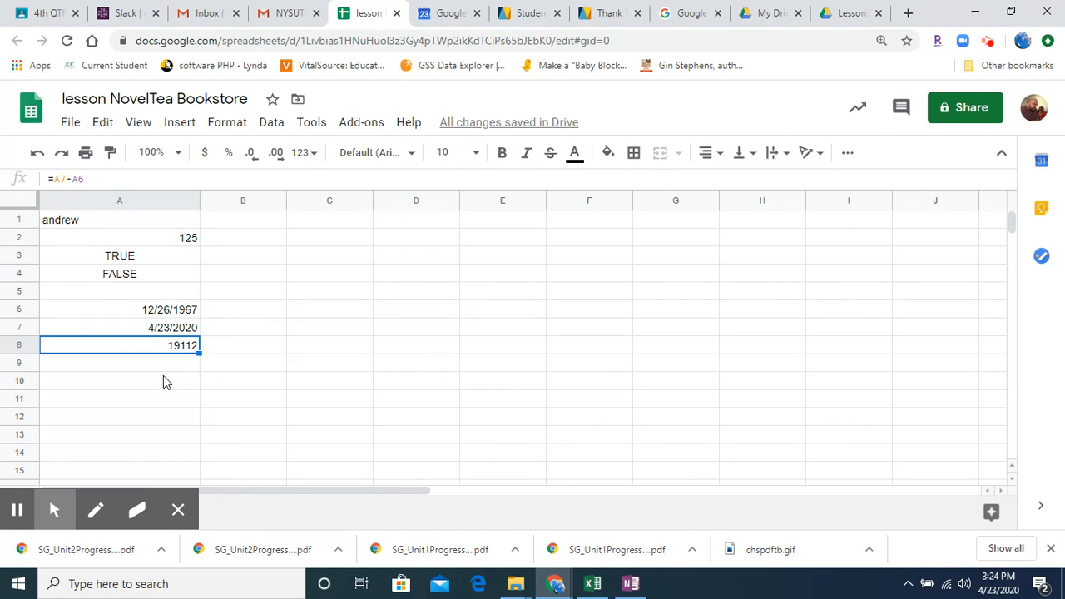
# Step: Enter the formula =now() in cell A9 to return the current date and time
pyautogui.press('Down')
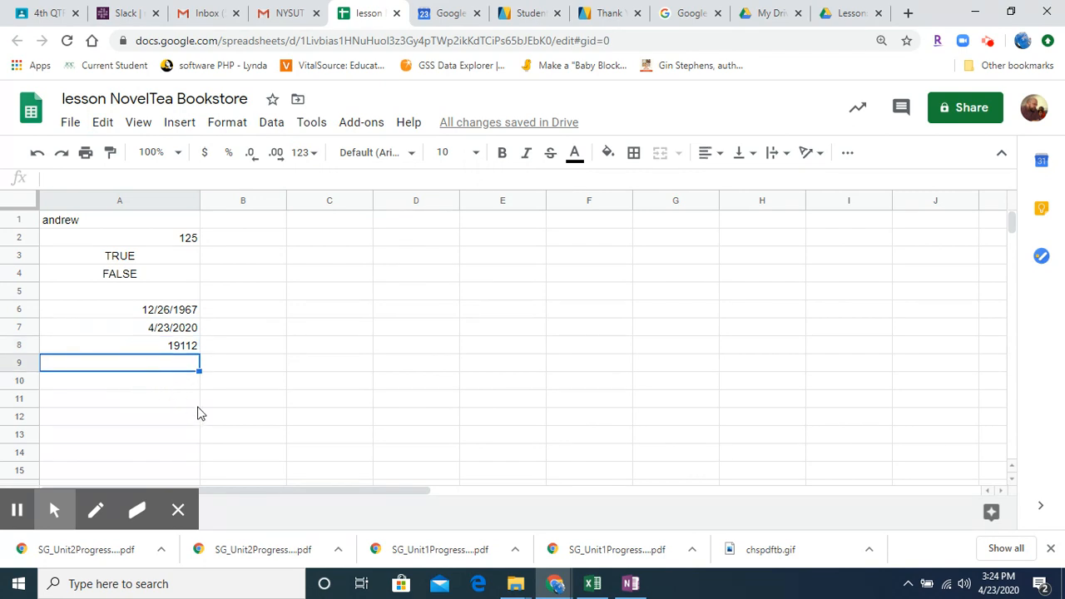
pyautogui.write('=no')
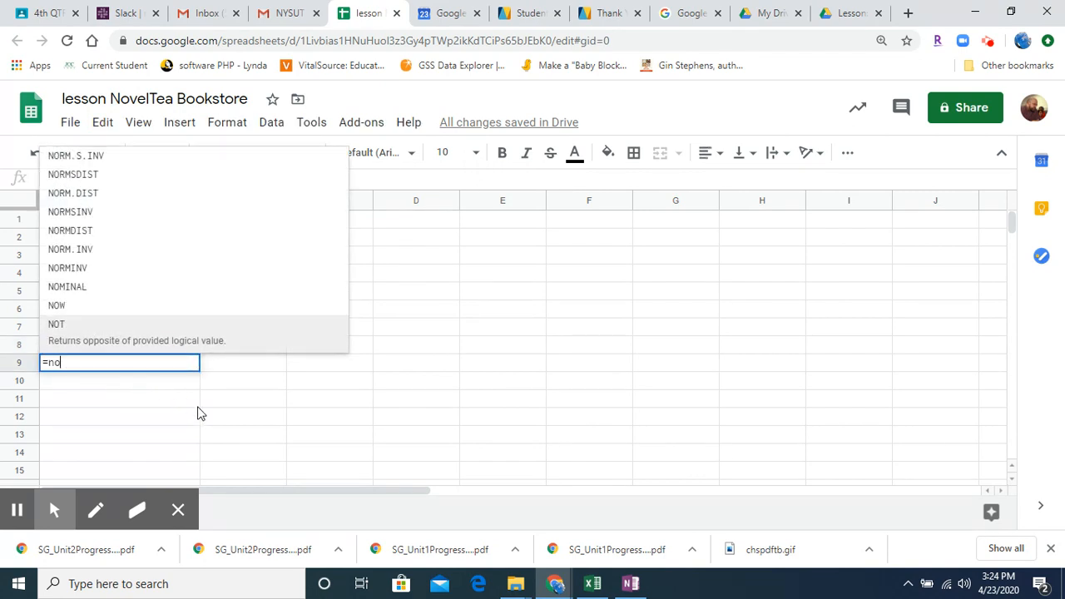
pyautogui.write('w()')
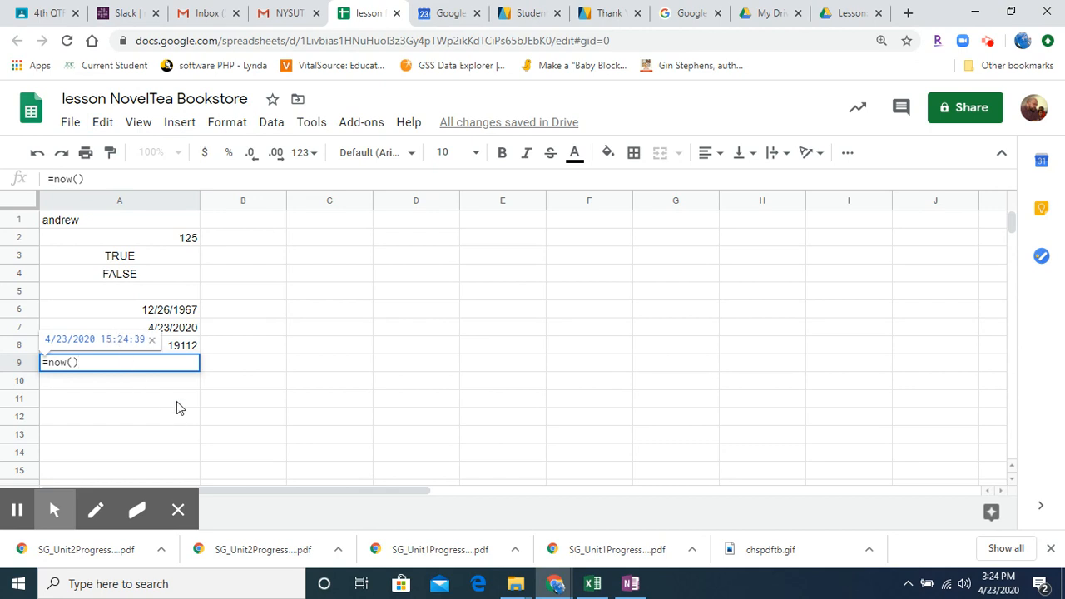
pyautogui.press('Return')
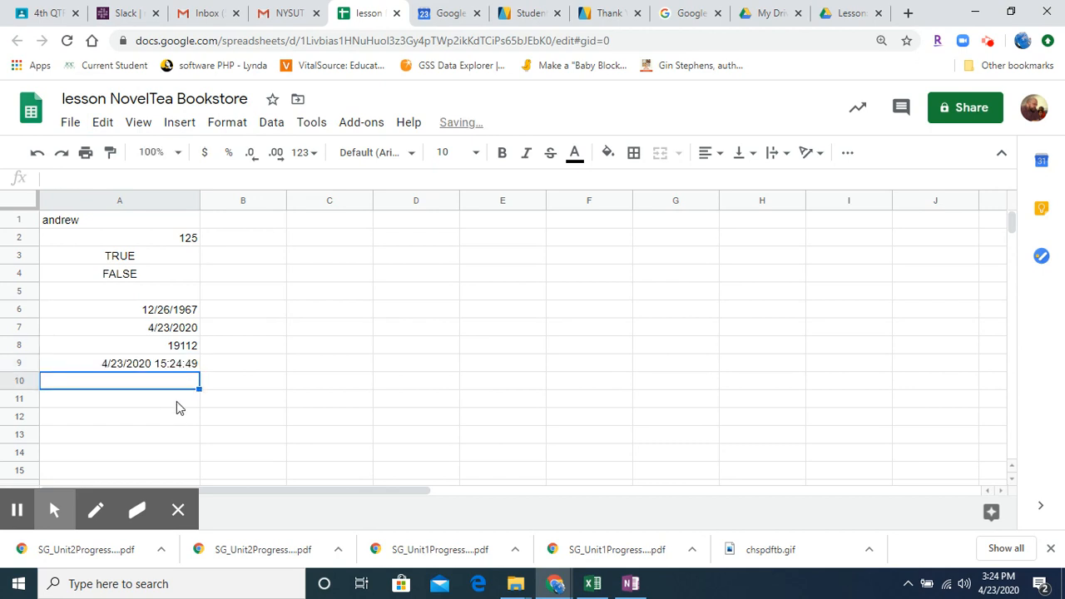
# Step: Apply the Number format to the current date and time in cell A9
pyautogui.click(150, 364)
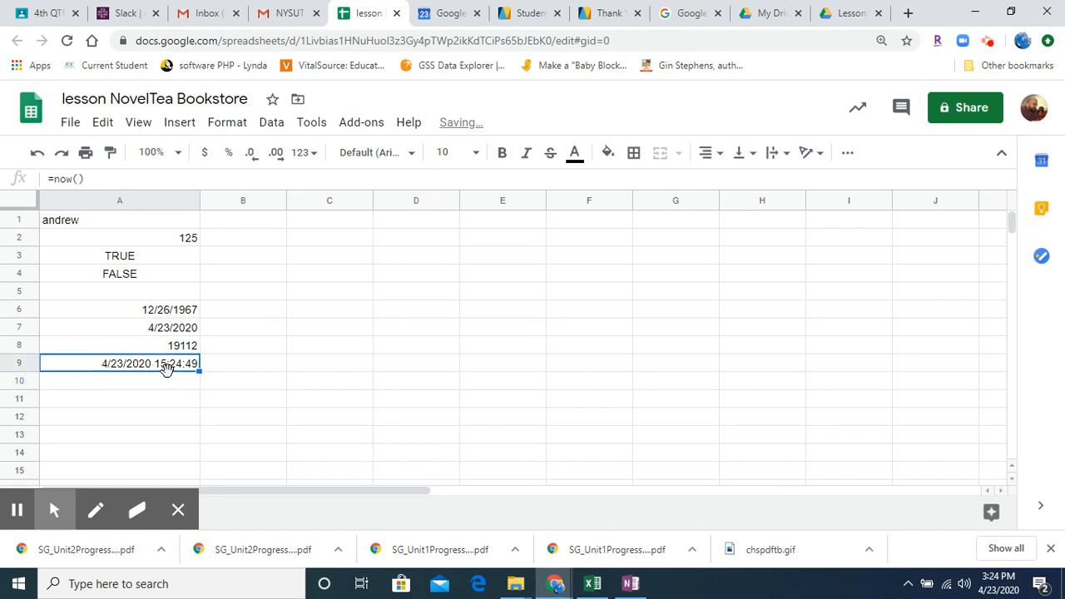
pyautogui.click(318, 157)
pyautogui.scroll(2, 348, 227)
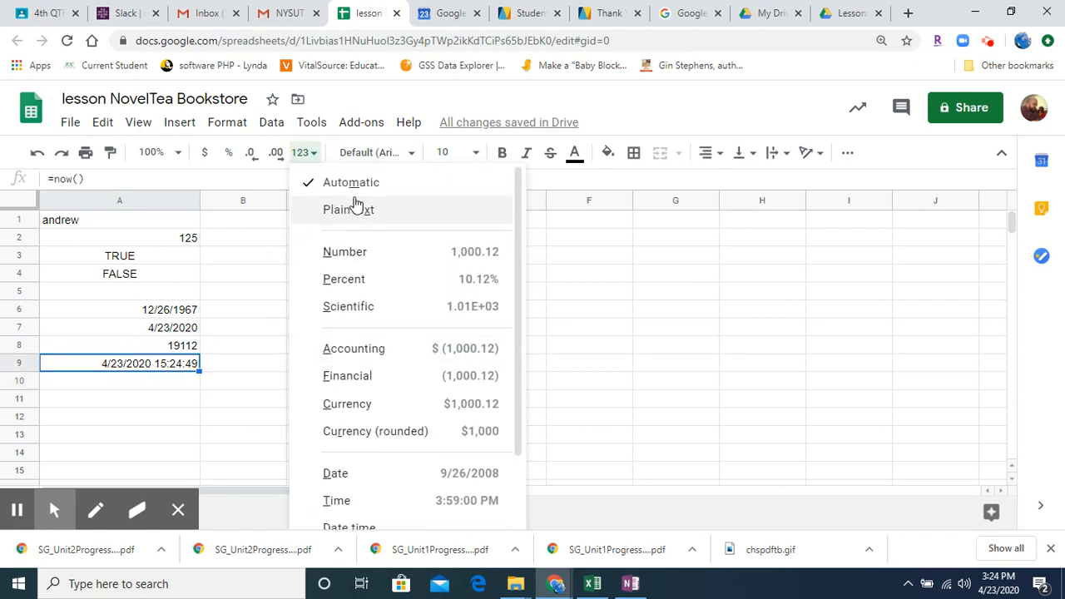
pyautogui.click(352, 248)
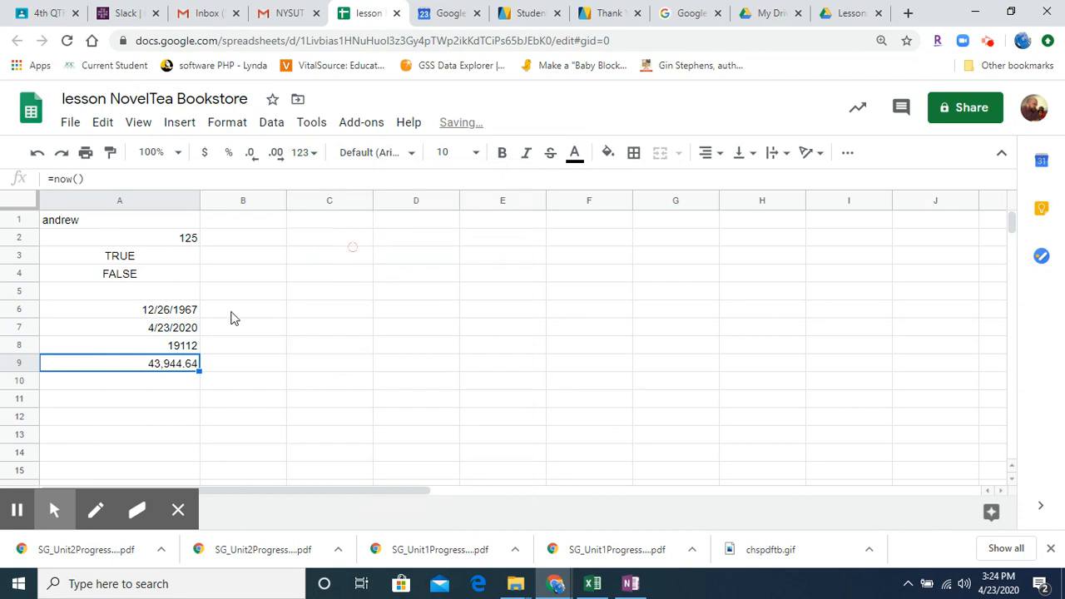
pyautogui.click(194, 368)
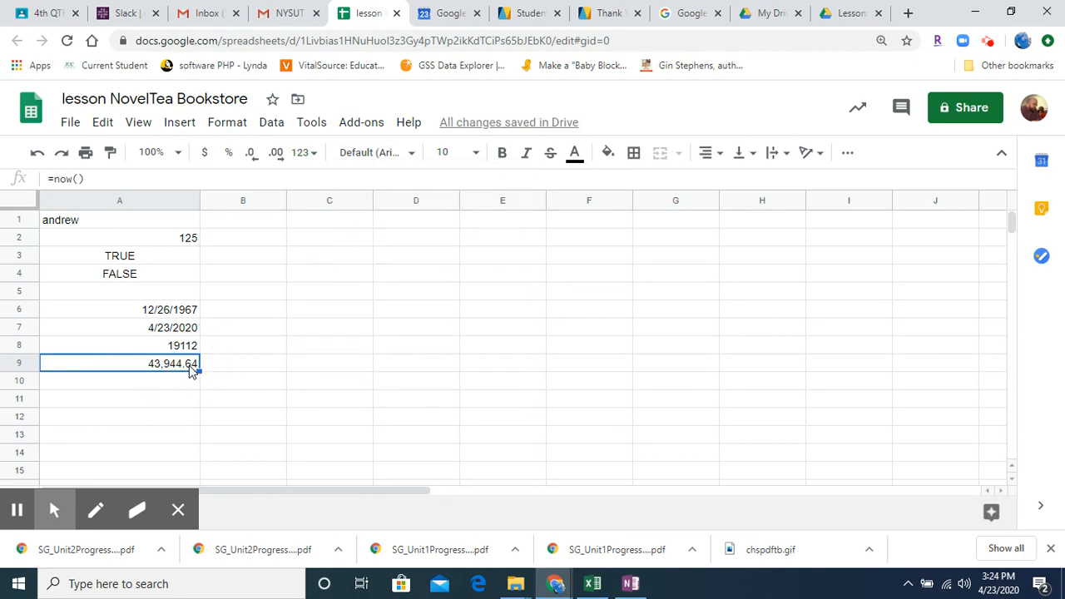
pyautogui.click(149, 368)
# Step: Try to calculate .64*24 in cell A10 without a leading equals sign
pyautogui.click(179, 376)
pyautogui.write("'")
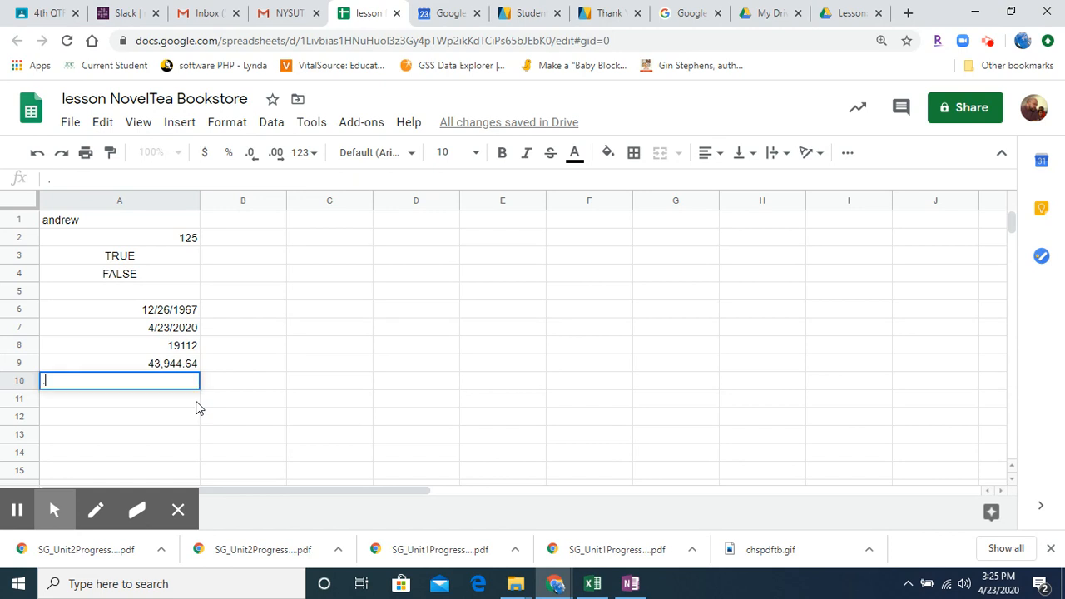
pyautogui.write('64*24')
pyautogui.press('Return')
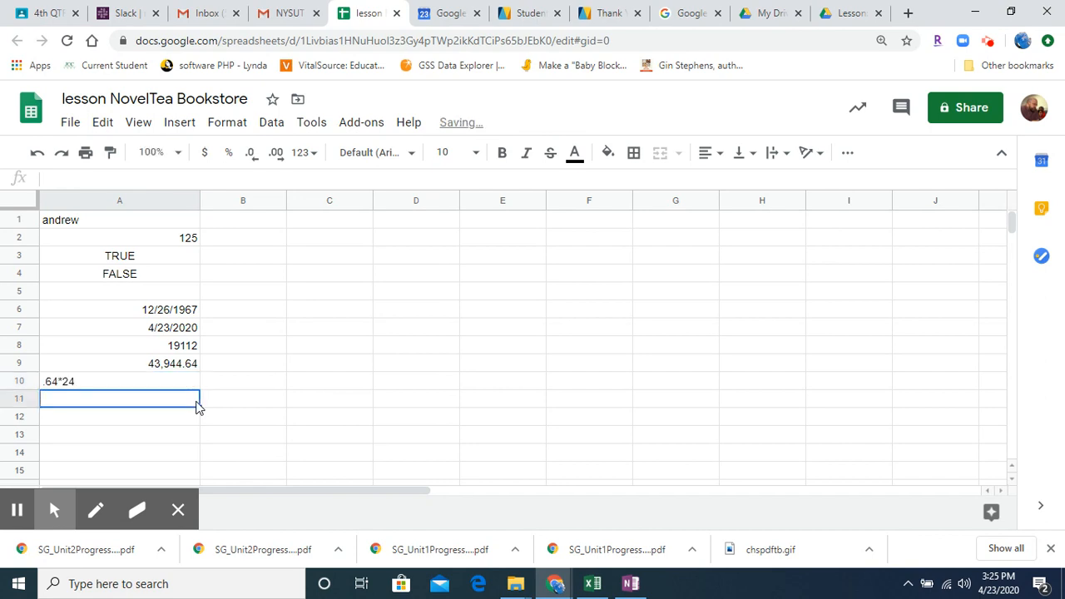
# Step: Replace the content of cell A10 with the formula =.64*24 to convert the day fraction into hours
pyautogui.press('Up')
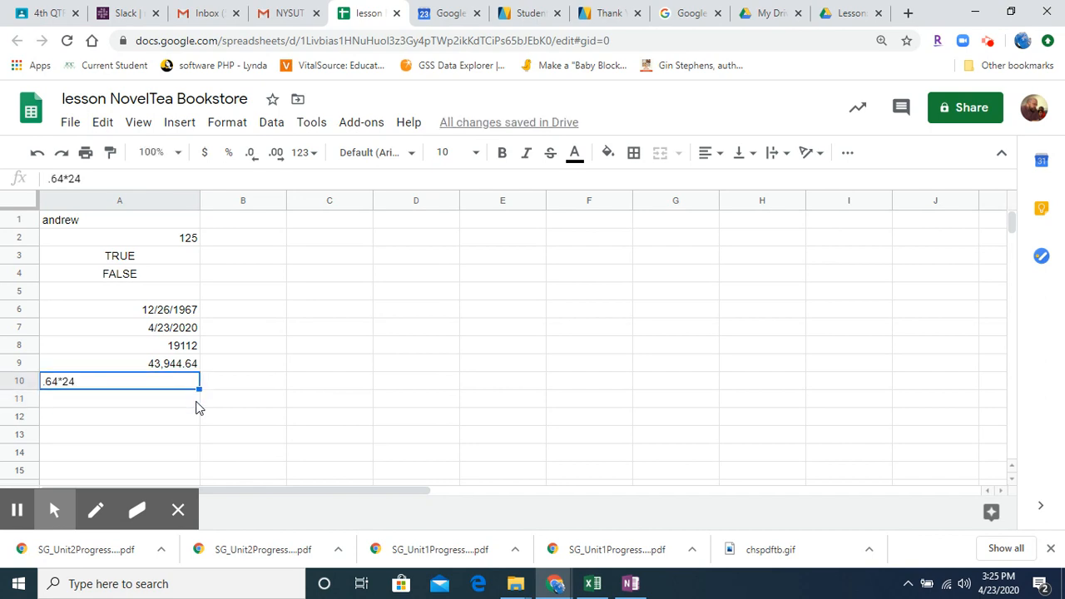
pyautogui.write('=.64')
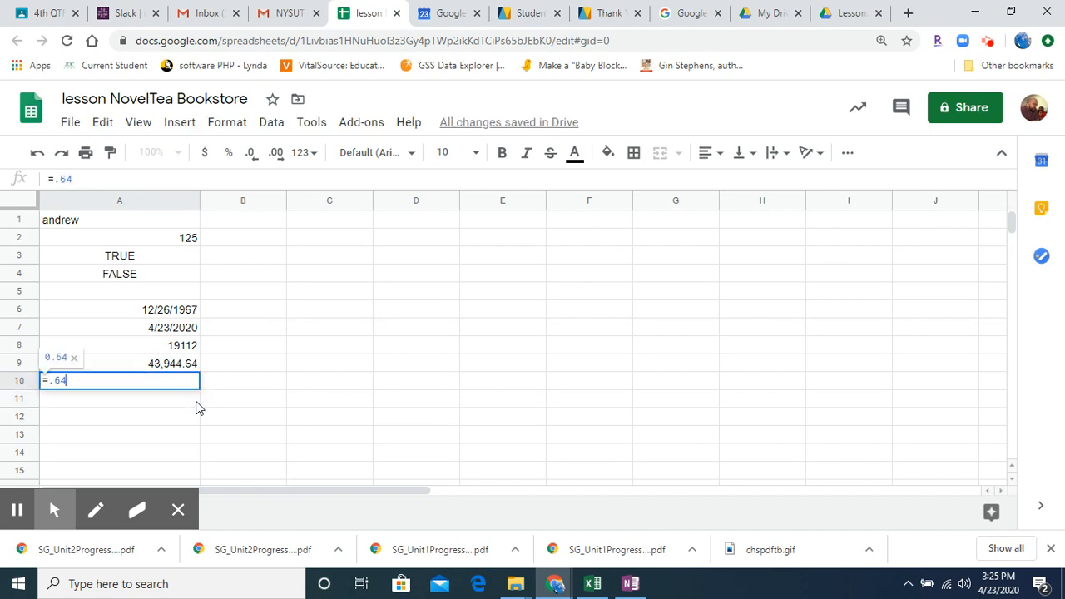
pyautogui.write('*24')
pyautogui.press('Return')
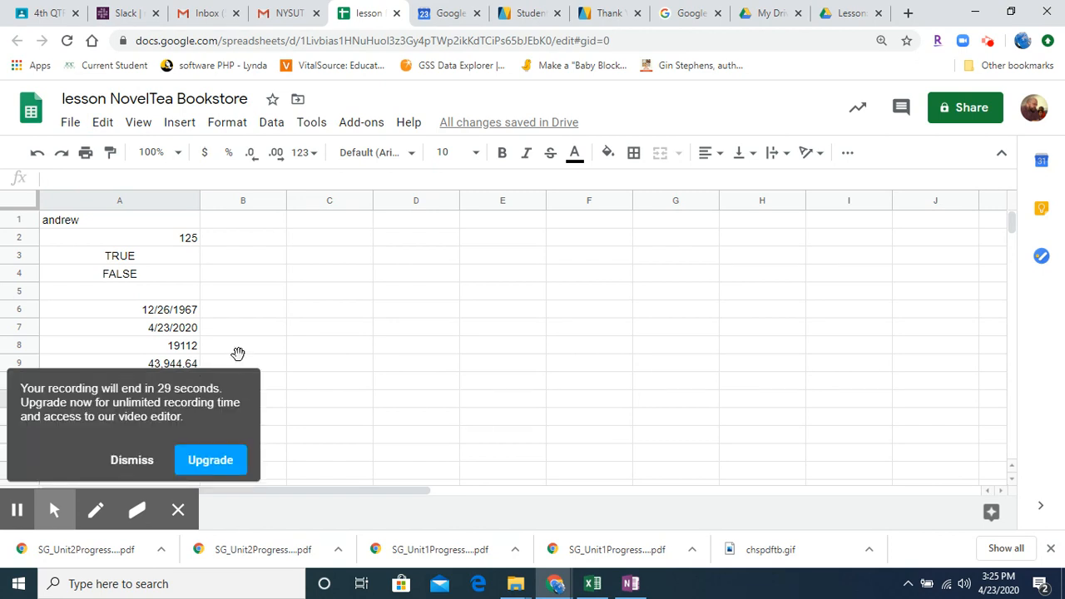
pyautogui.click(233, 359)
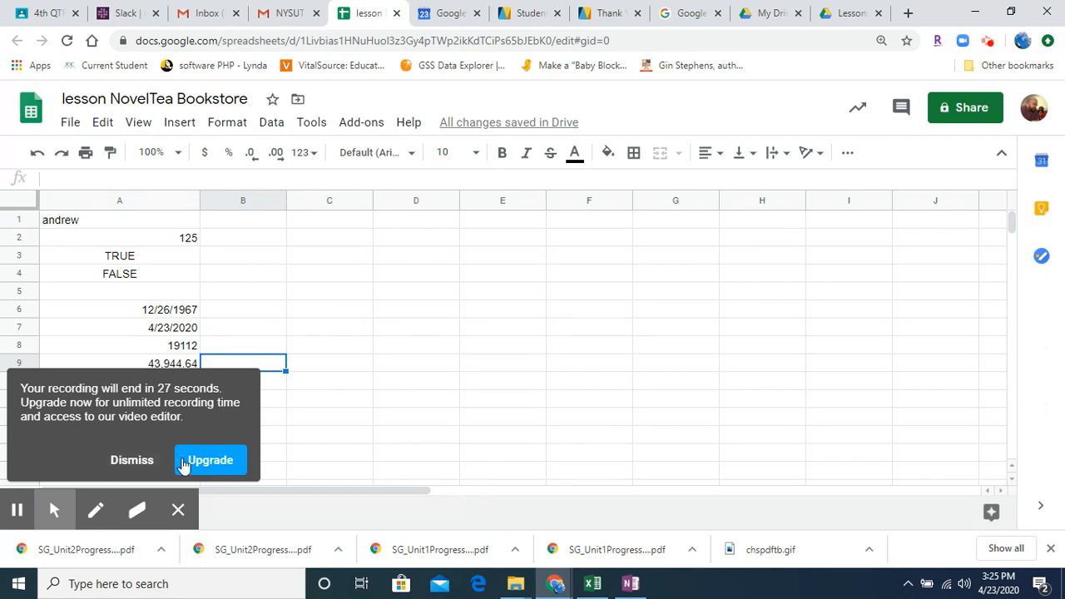
pyautogui.click(138, 461)
pyautogui.click(174, 385)
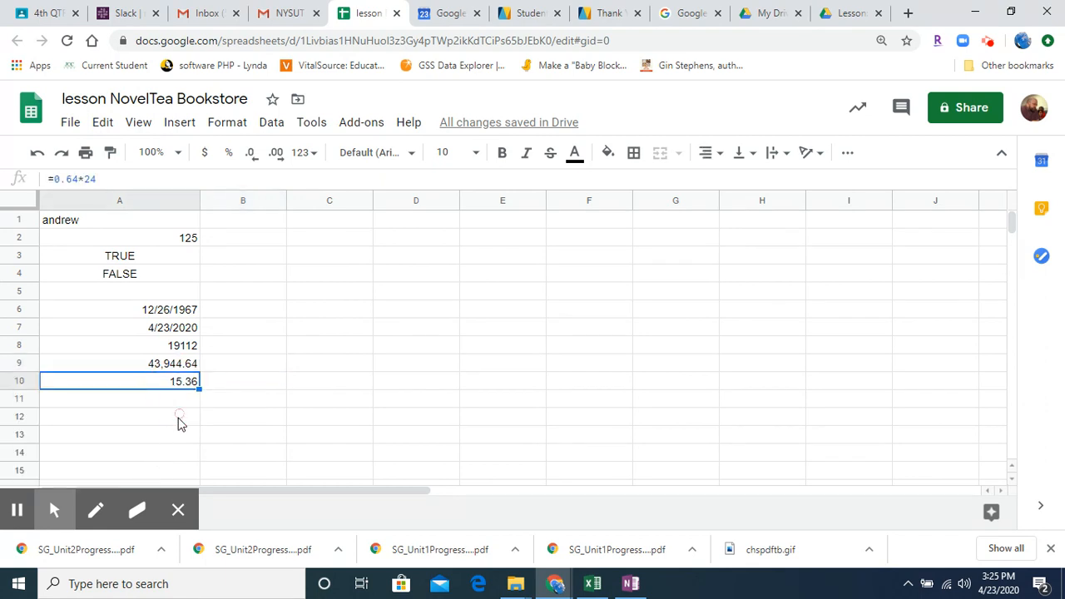
pyautogui.click(178, 418)
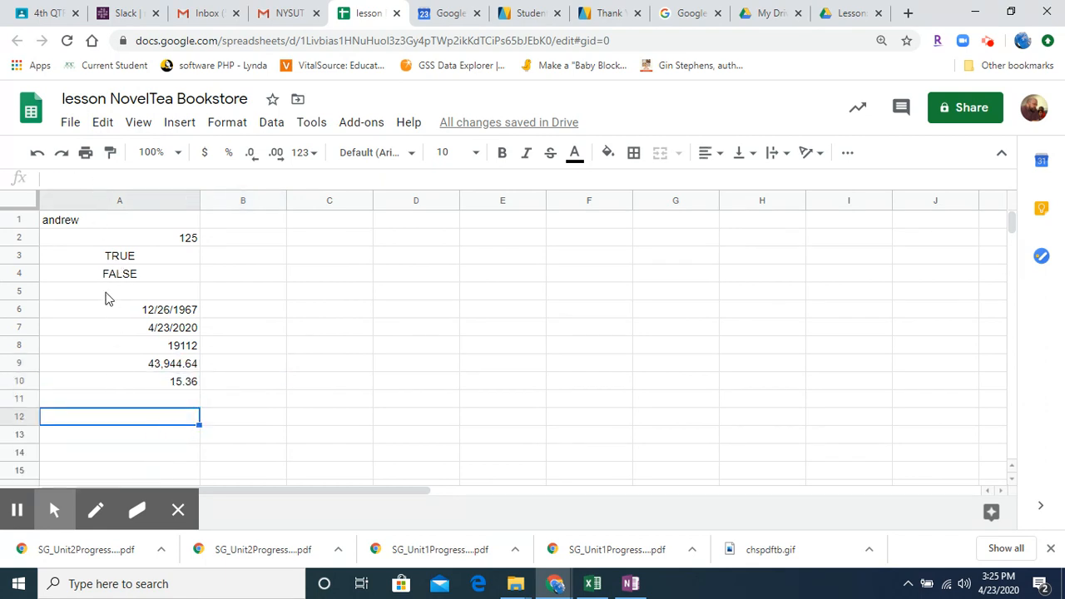